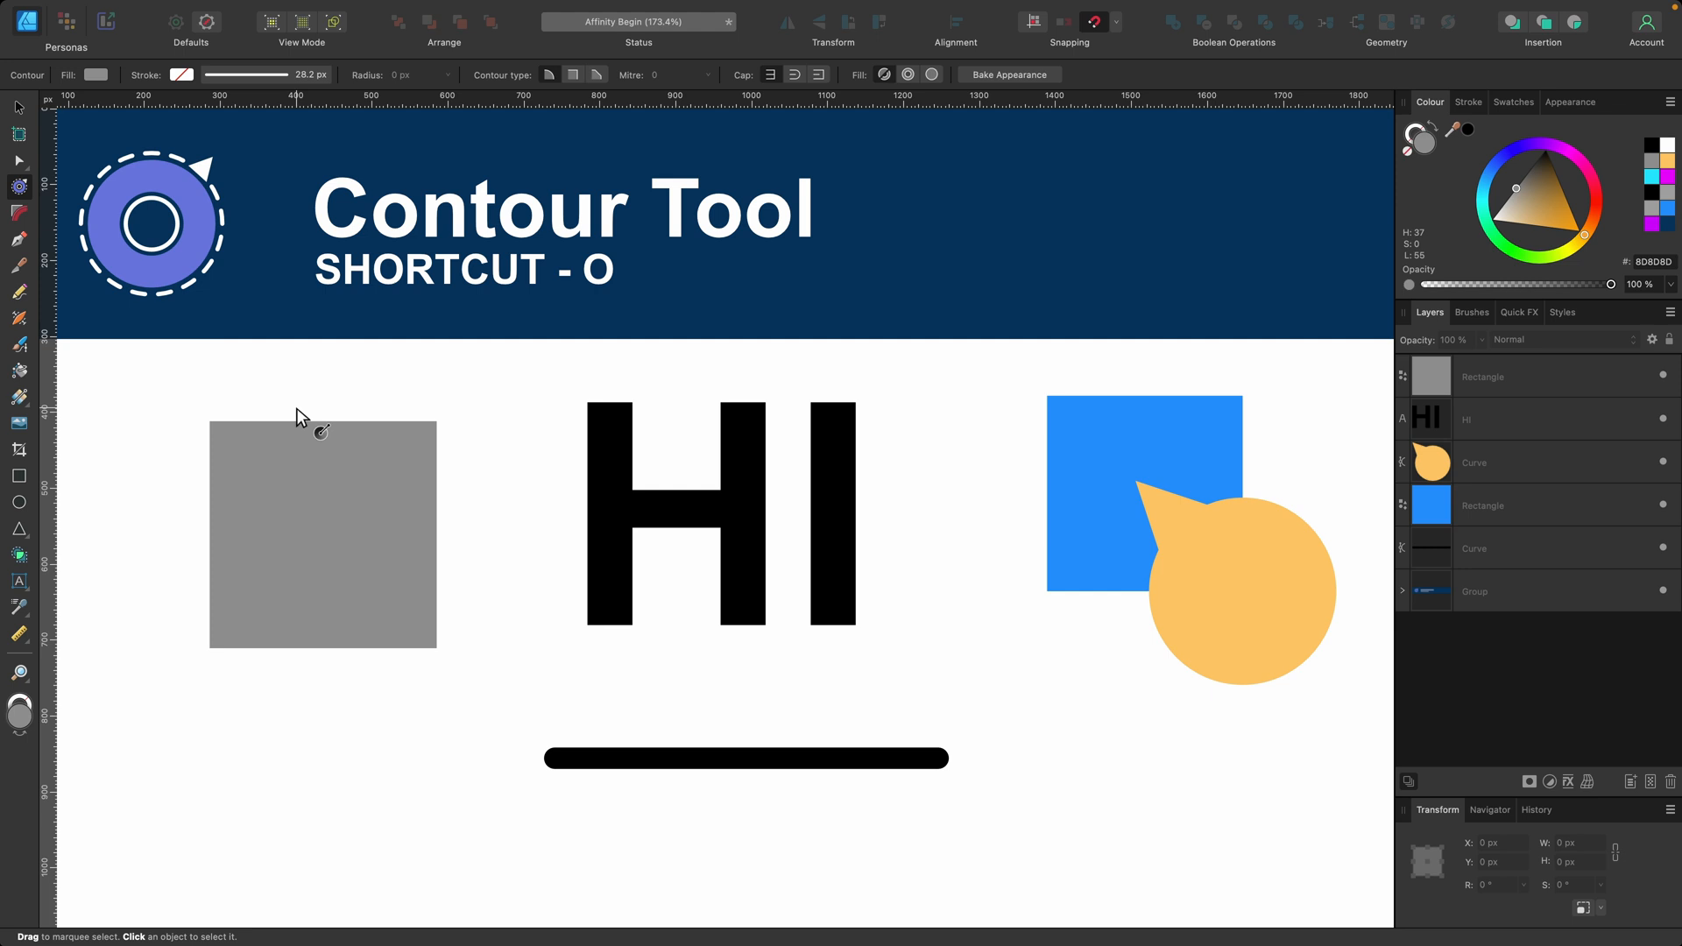
Step: Add an outward contour to the grey square with a radius of 50 px
left_click(360, 473)
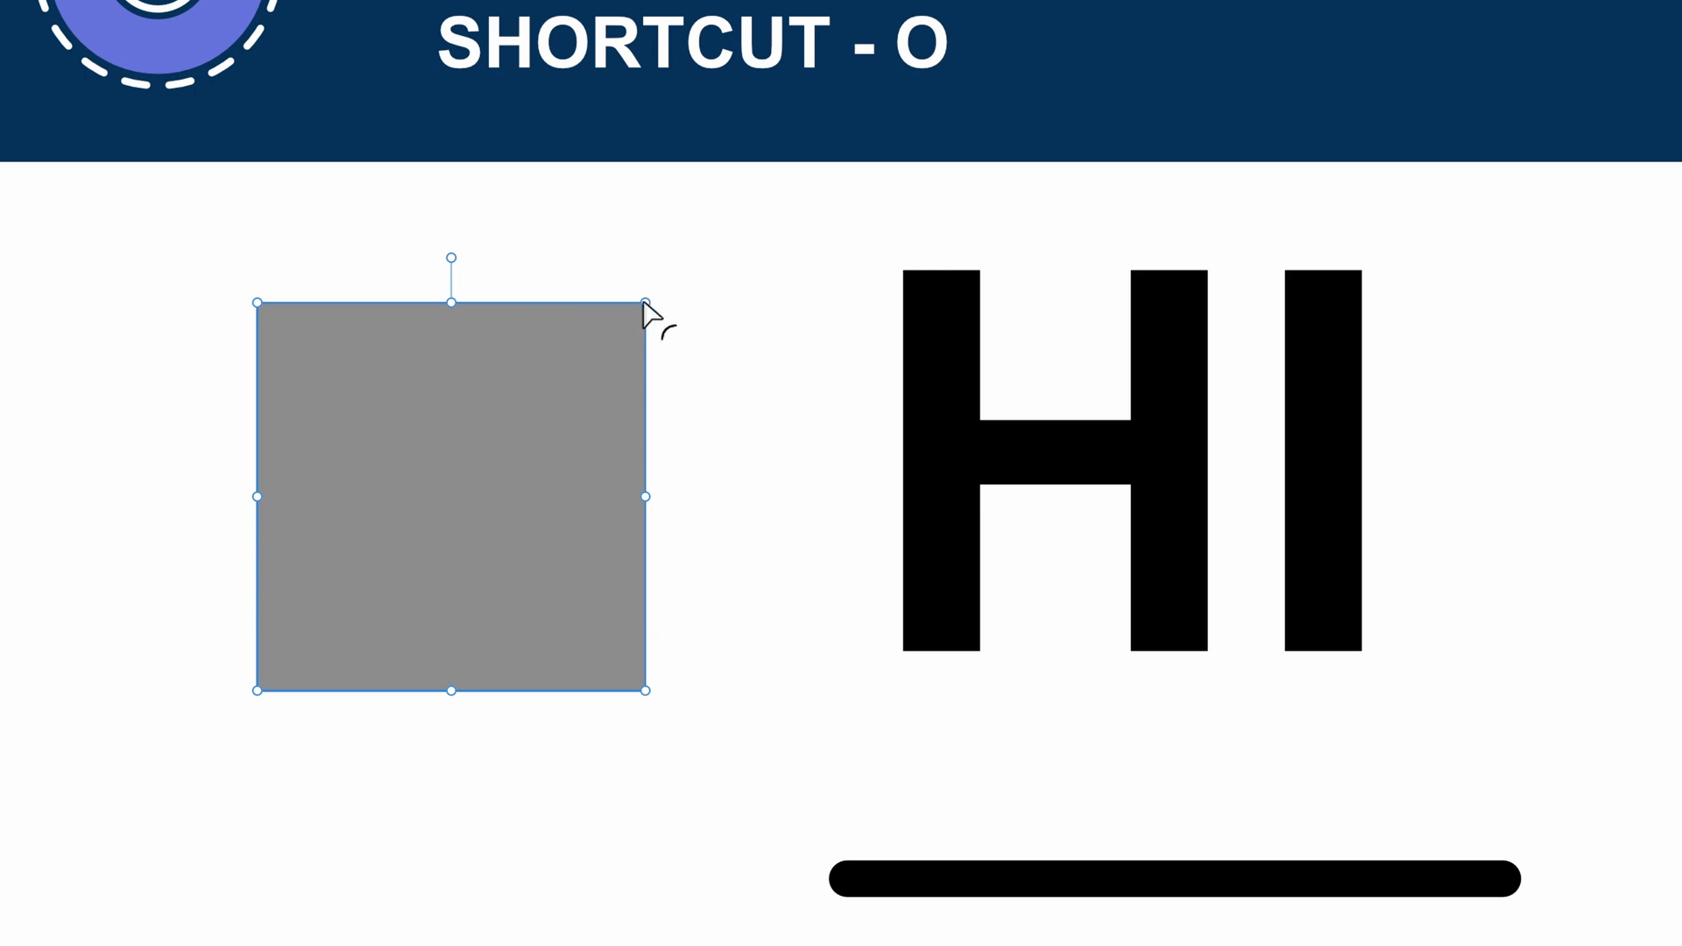
left_click_drag(644, 304, 718, 245)
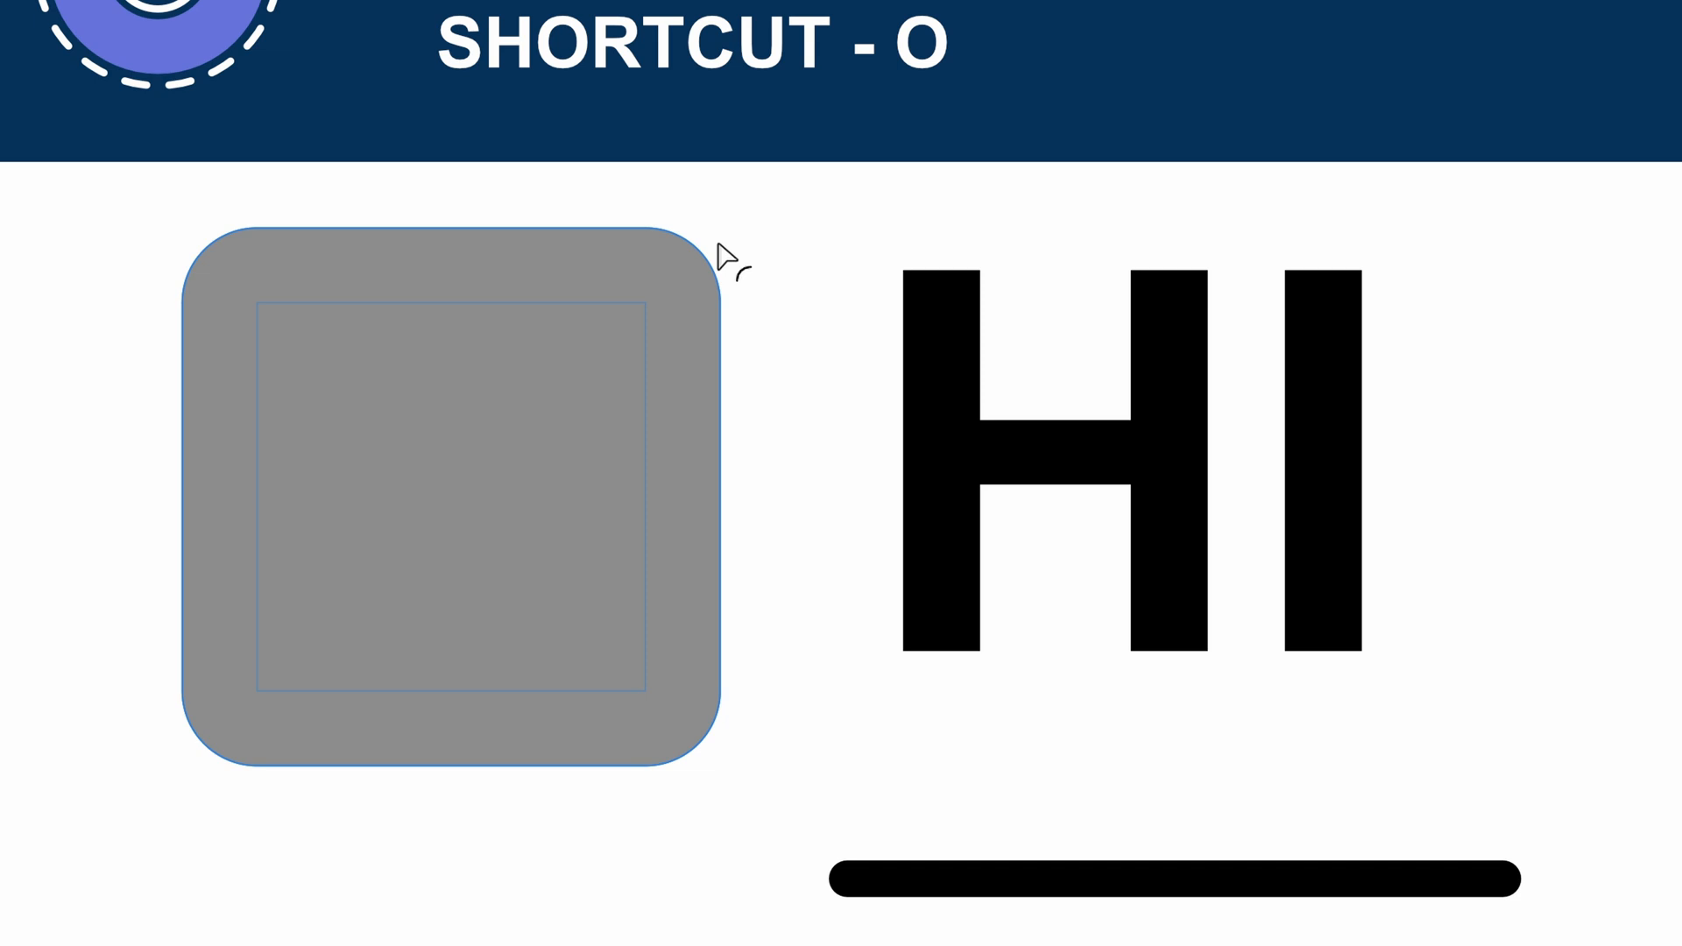
left_click_drag(718, 244, 719, 247)
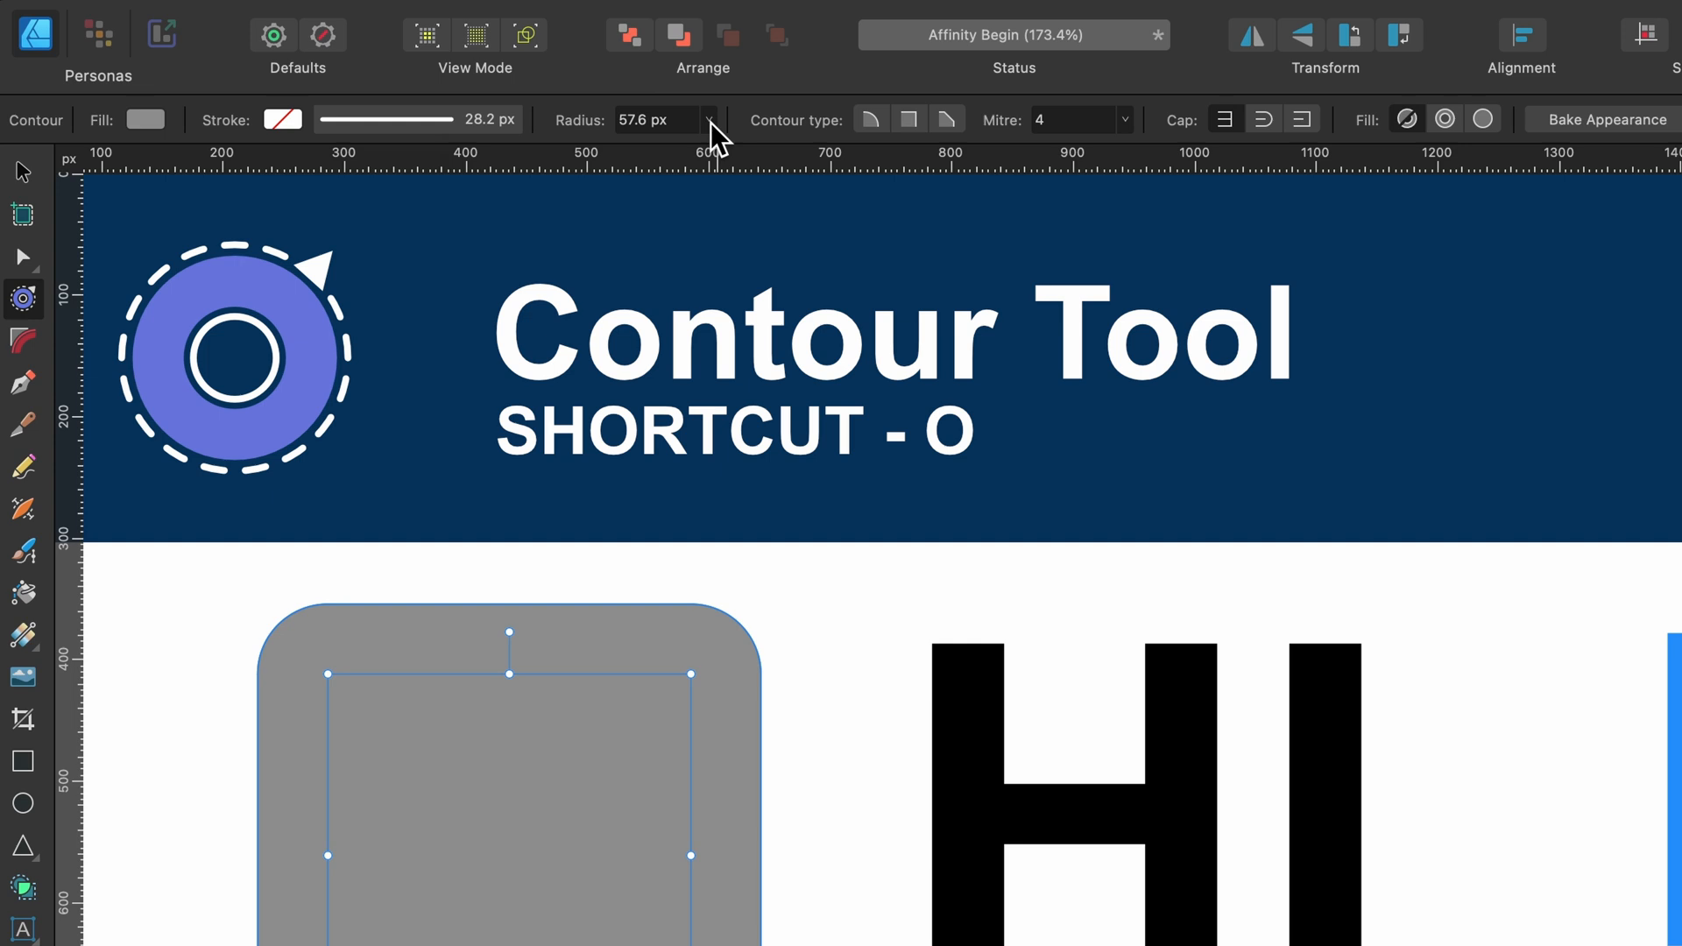
left_click(711, 122)
mouse_move(709, 150)
left_mouse_down()
mouse_move(590, 173)
mouse_move(717, 176)
left_mouse_up()
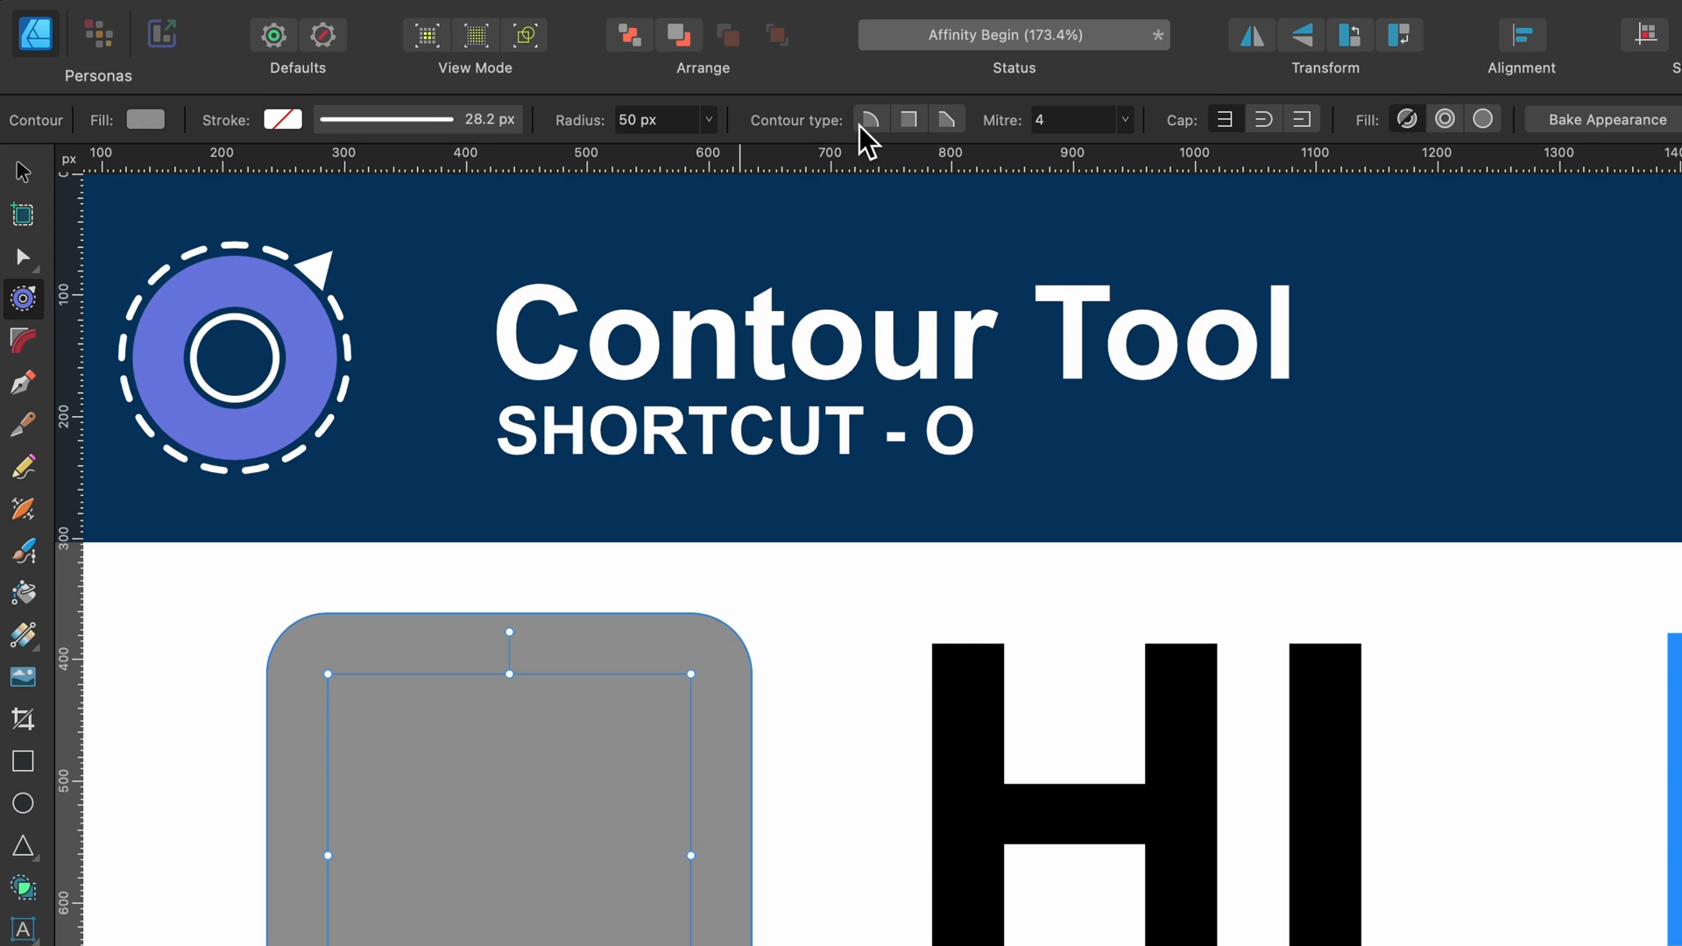
Step: Try mitre and bevel joins on the grey square's contour, and return it to round joins
left_click(912, 123)
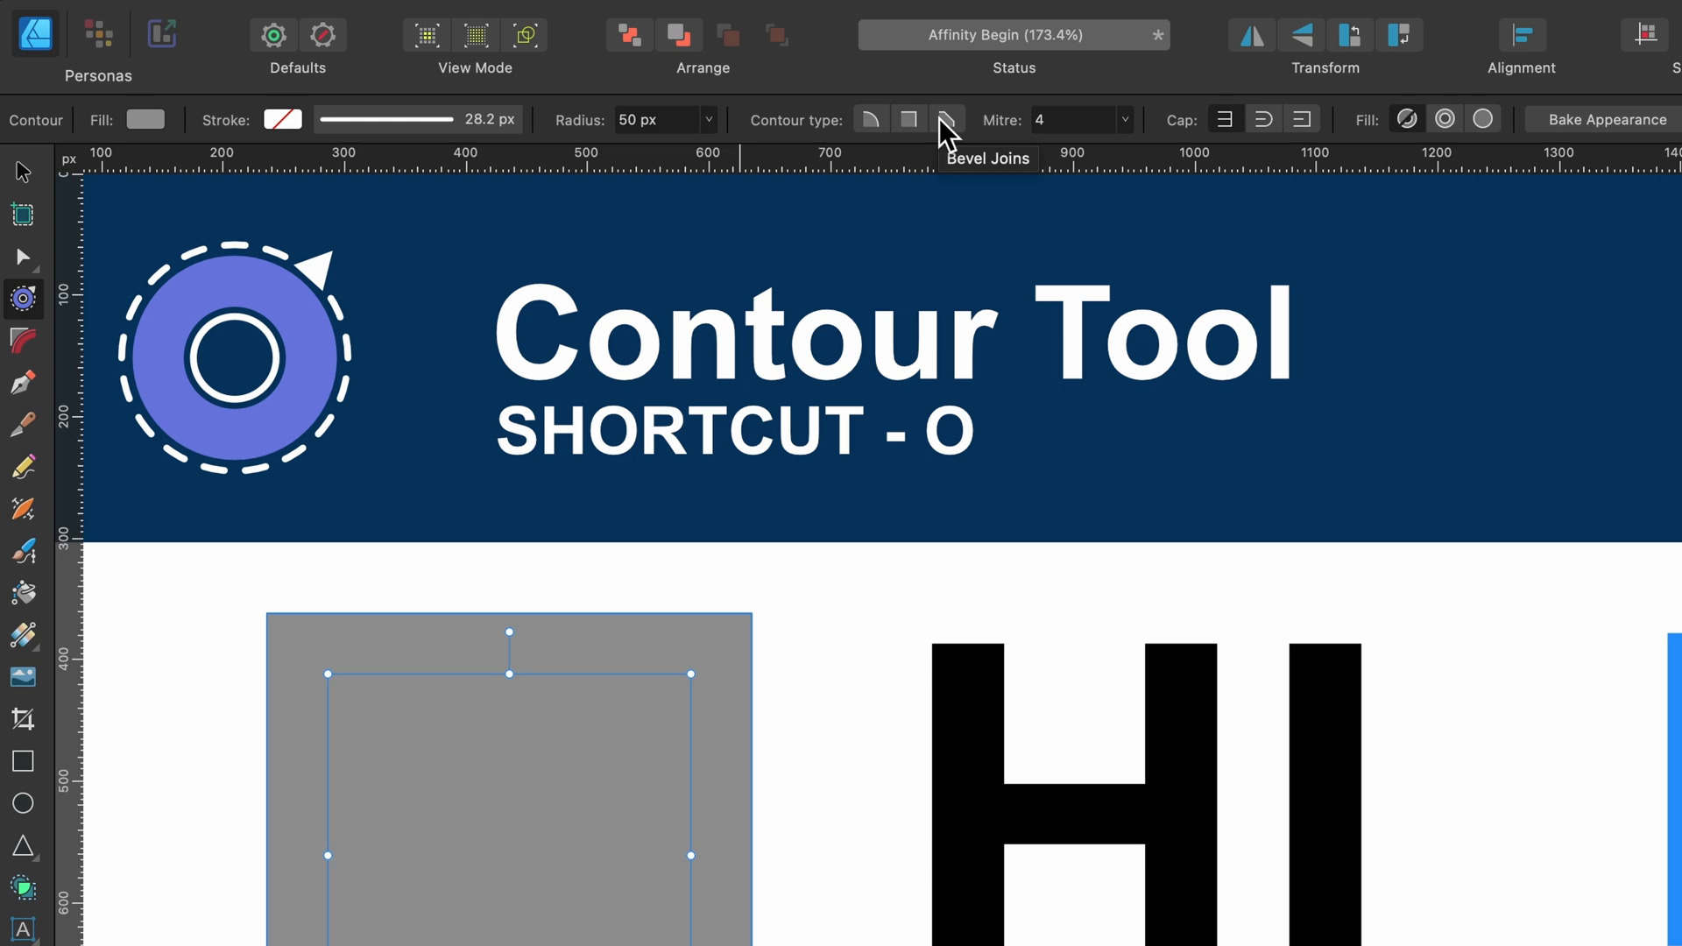
left_click(947, 123)
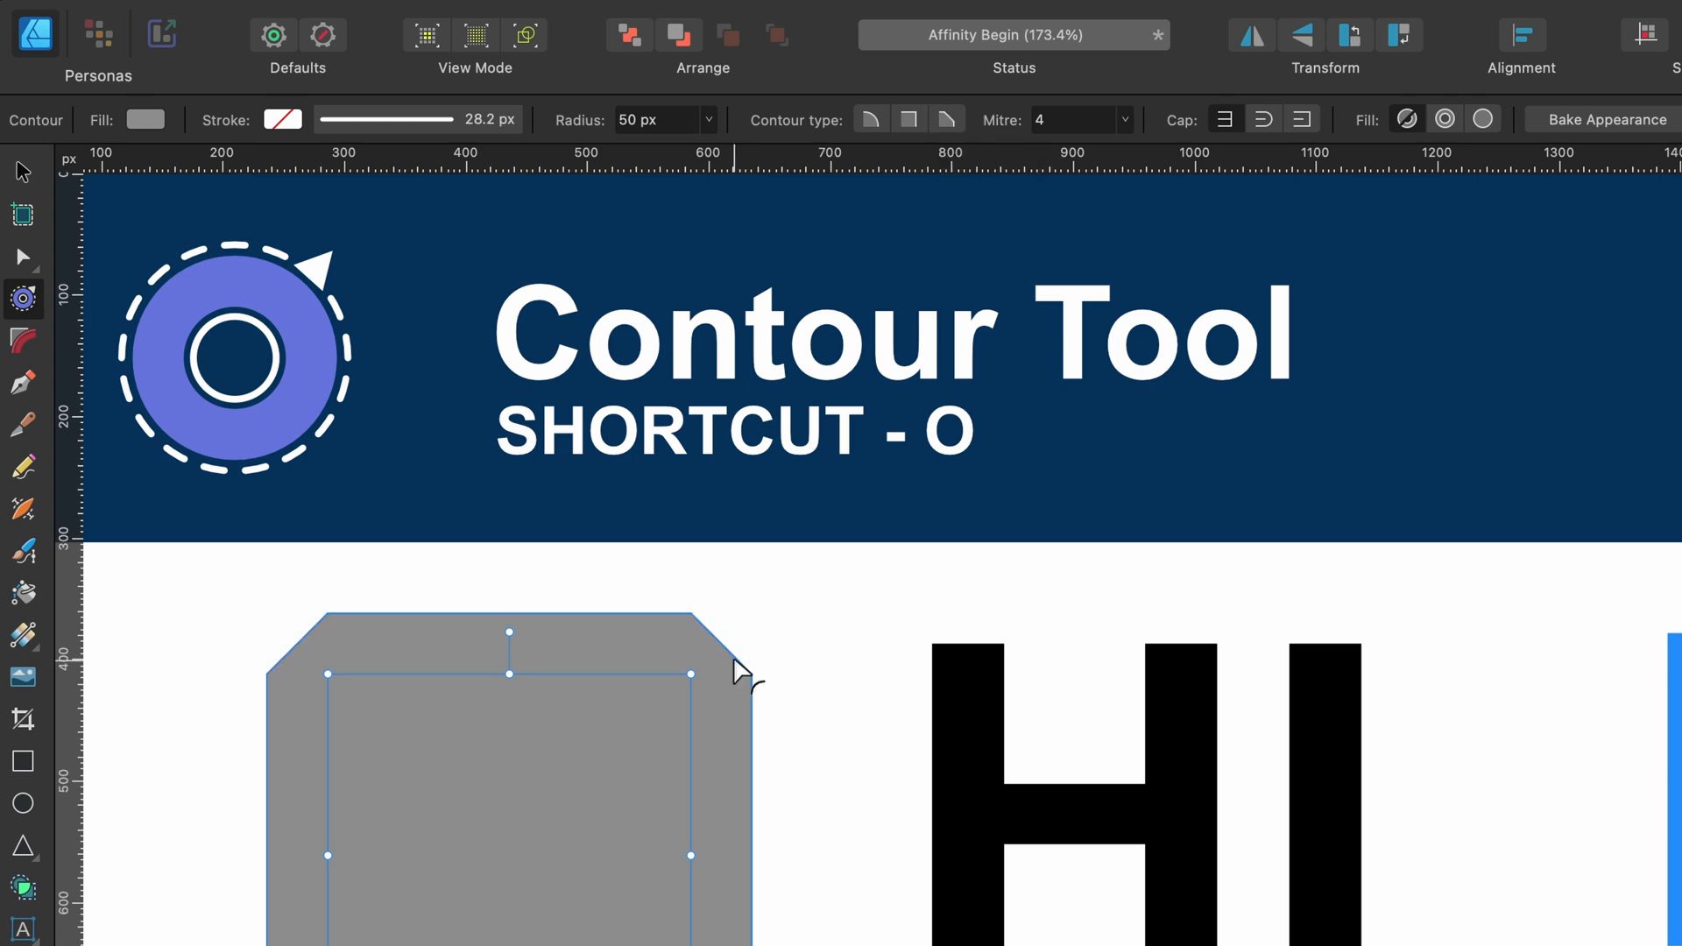
left_click(872, 119)
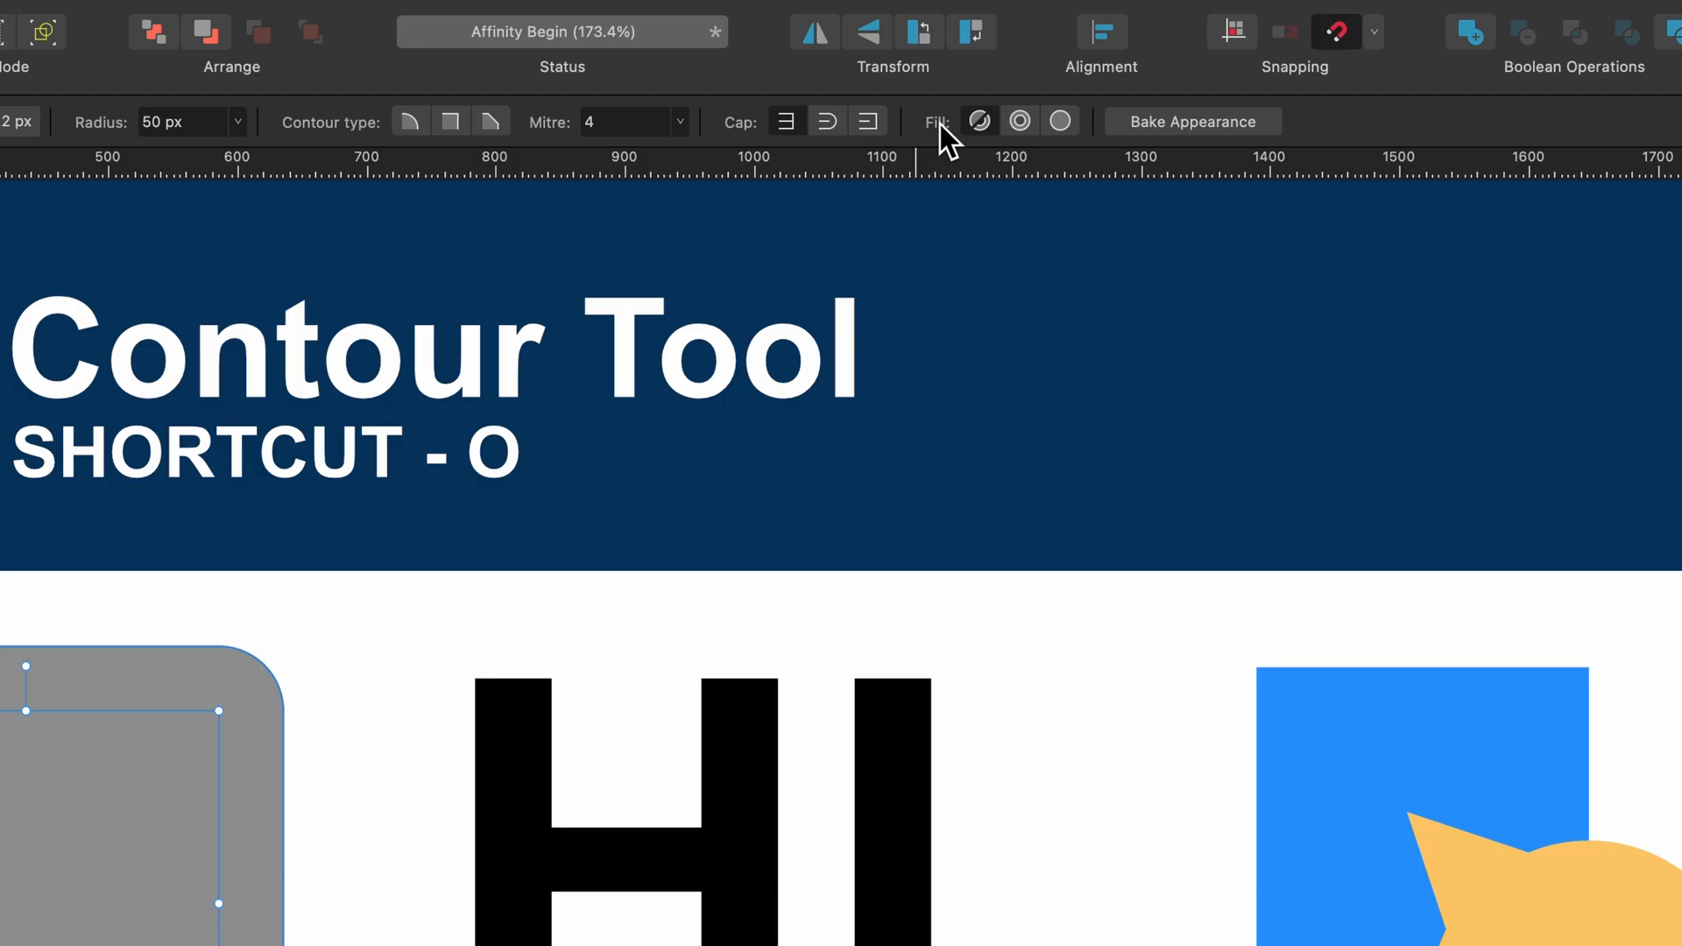
Step: Force the grey square's contour open so it forms a hollow frame, and reduce its radius to about 42.4 px
left_click(1022, 122)
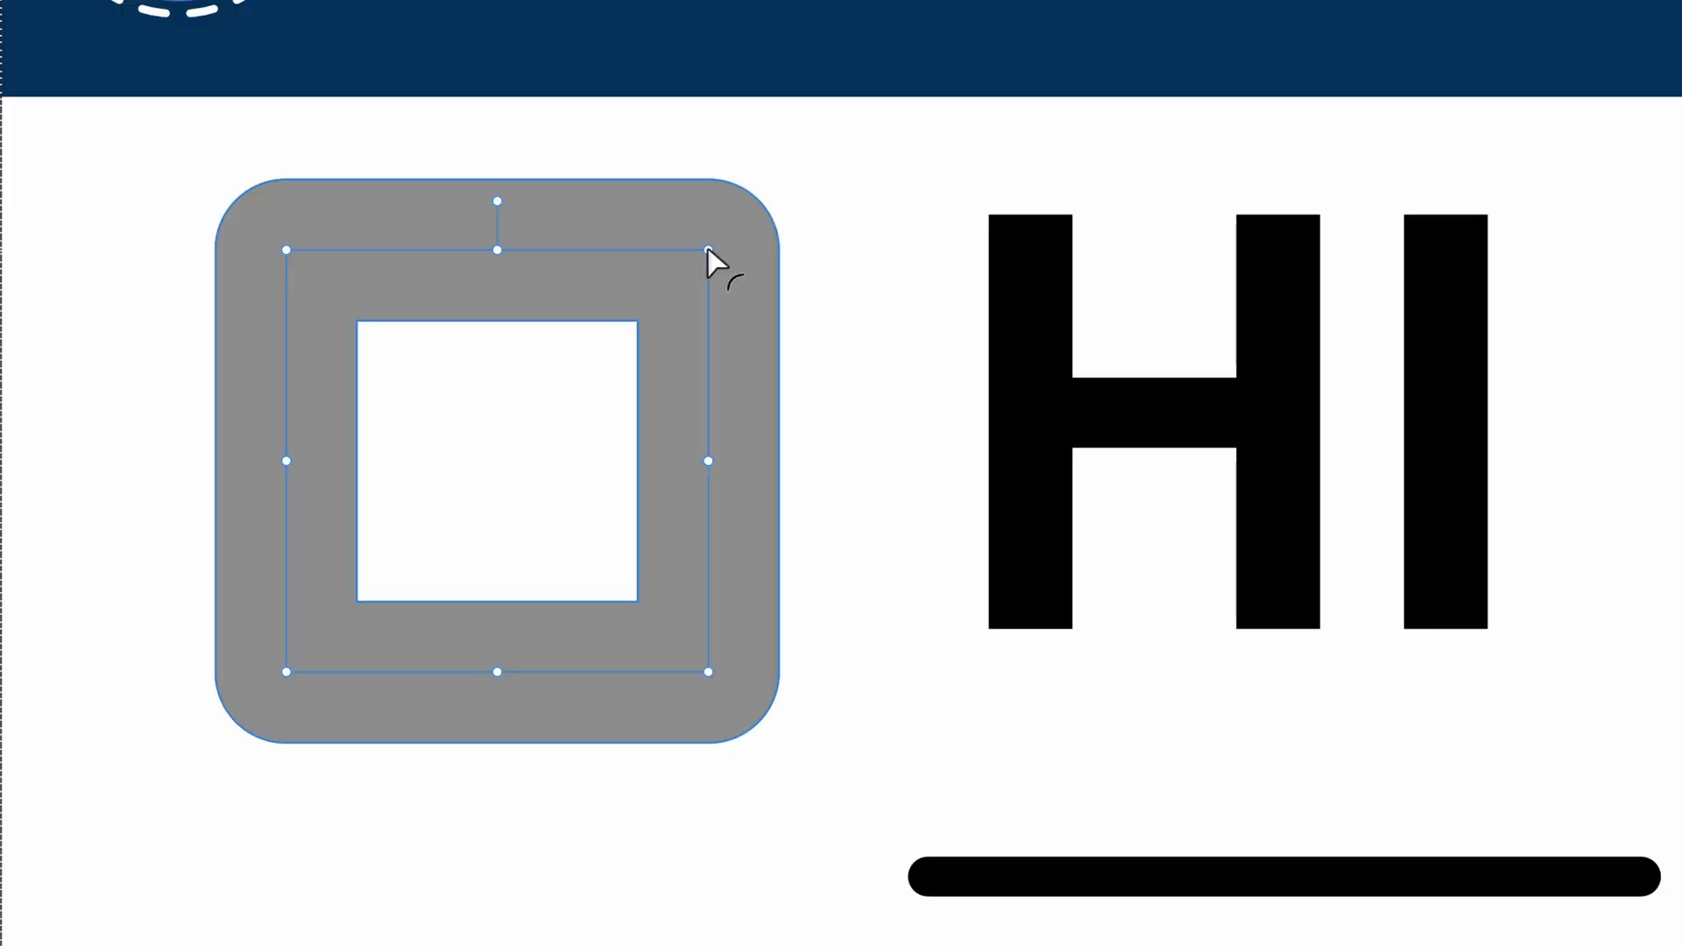
left_click_drag(710, 251, 698, 287)
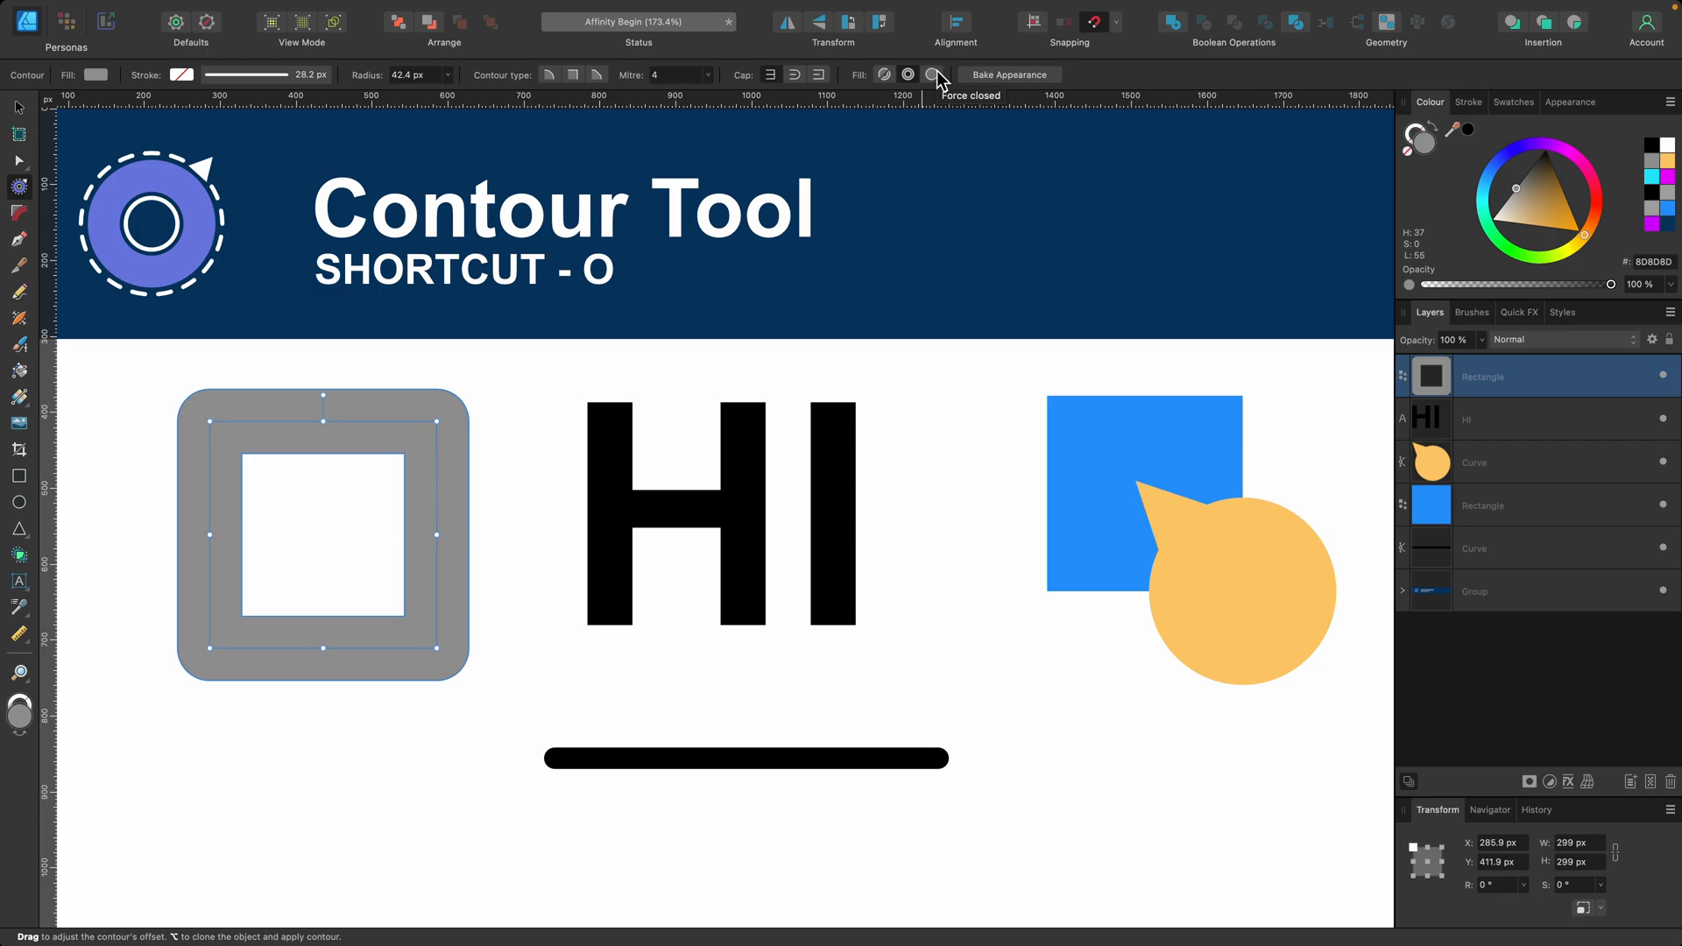
left_click(934, 74)
left_click(909, 75)
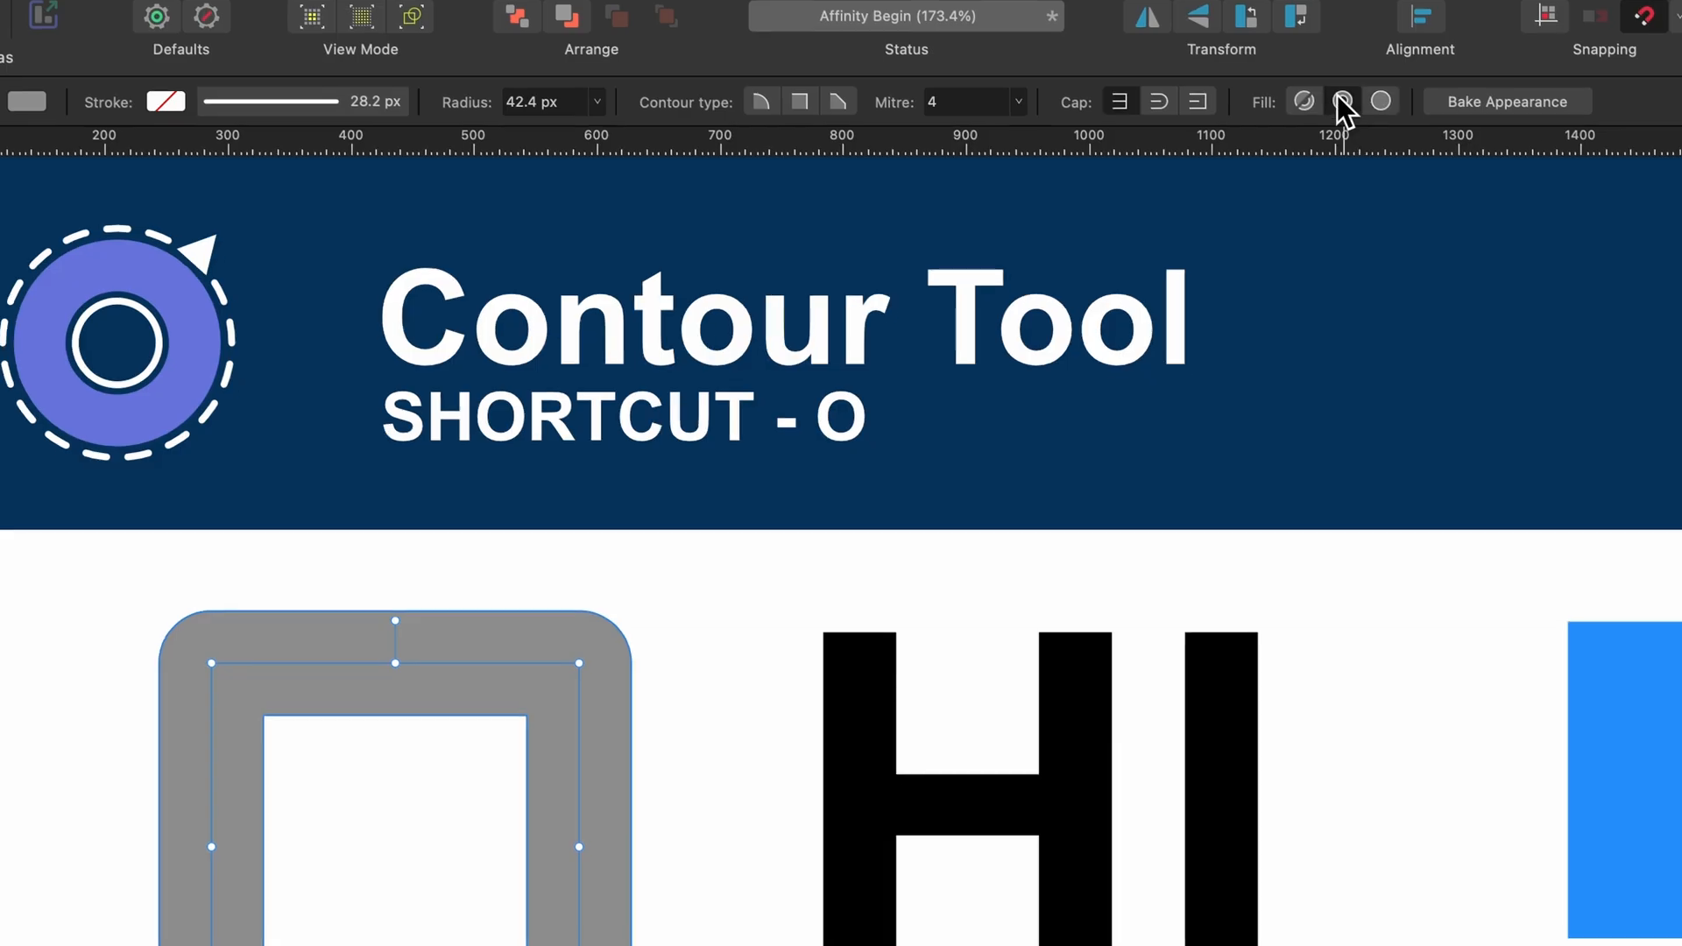
Step: Bake the appearance of the grey frame into curves, then try moving one of its upper nodes and undo the move
left_click(1491, 102)
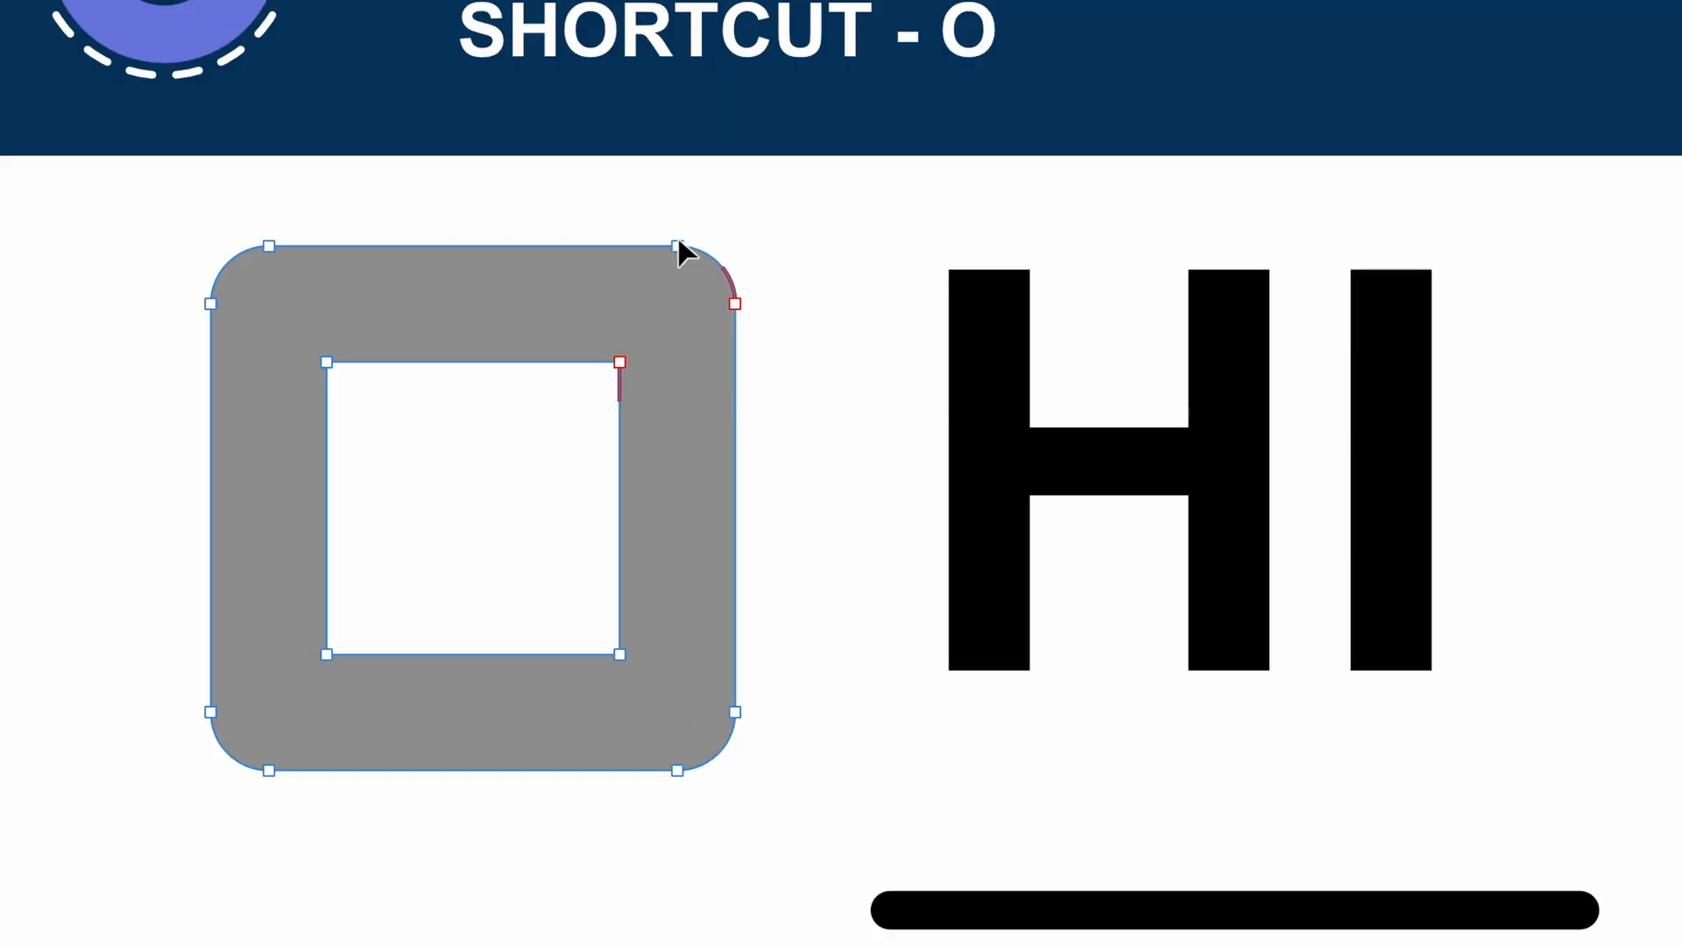
left_click_drag(676, 246, 645, 169)
key("ctrl+z")
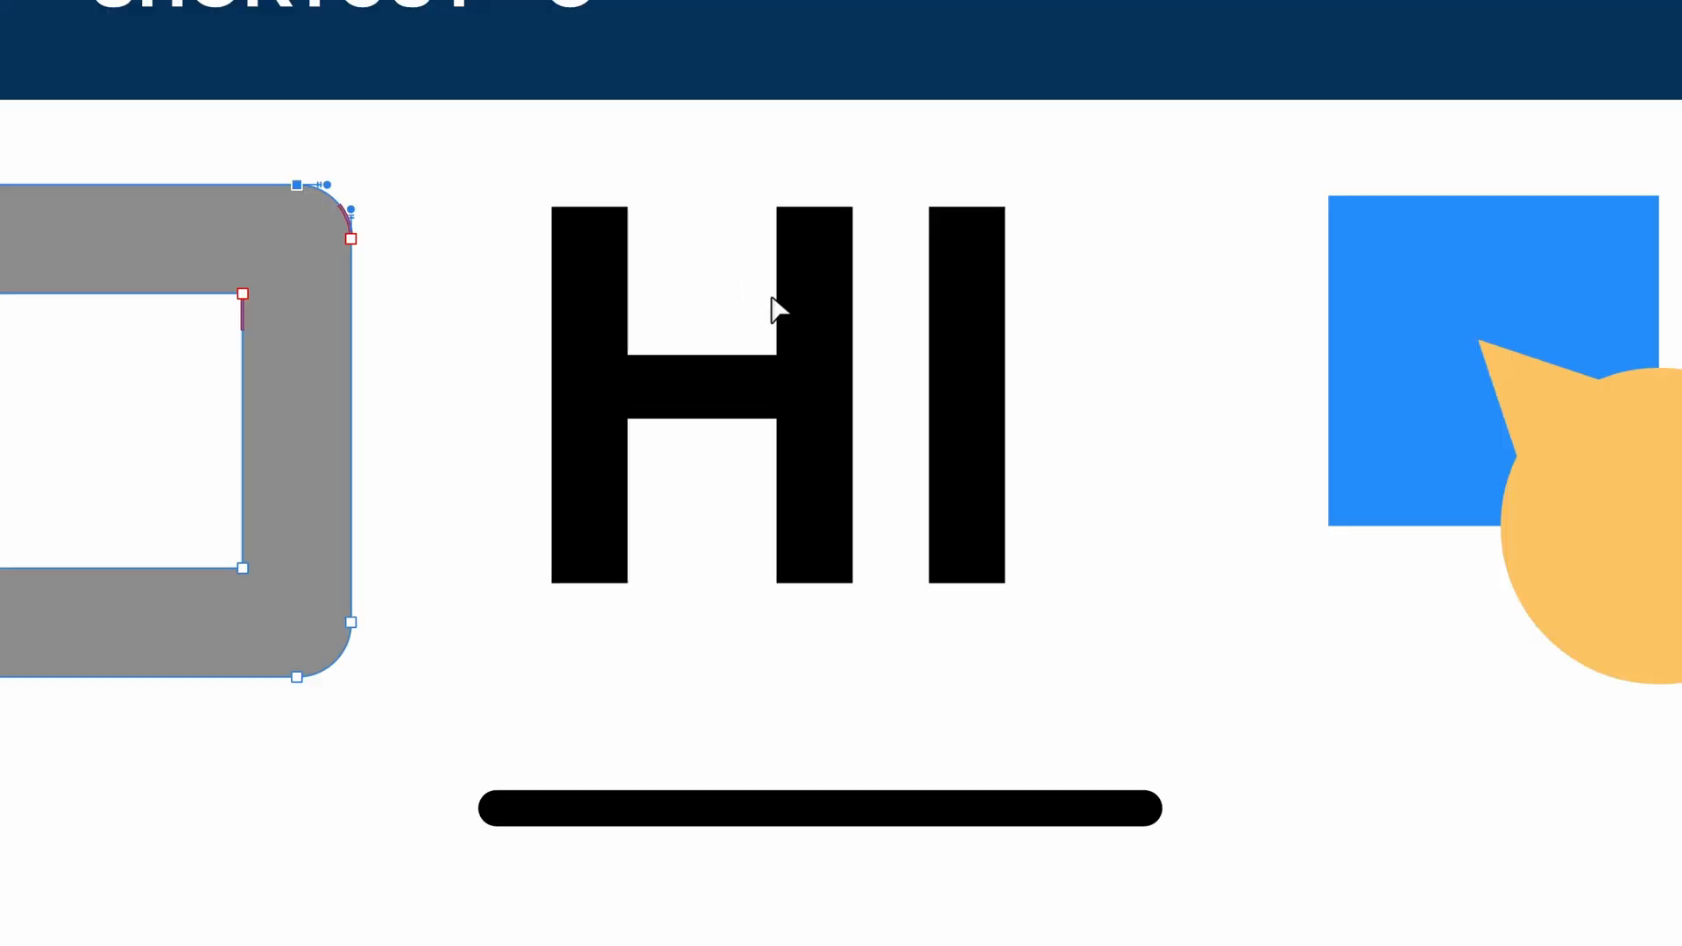
Step: Try replacing the HI text with "Hel"
key("v")
left_click(812, 321)
double_click(868, 365)
key("ctrl+a")
type("Hel")
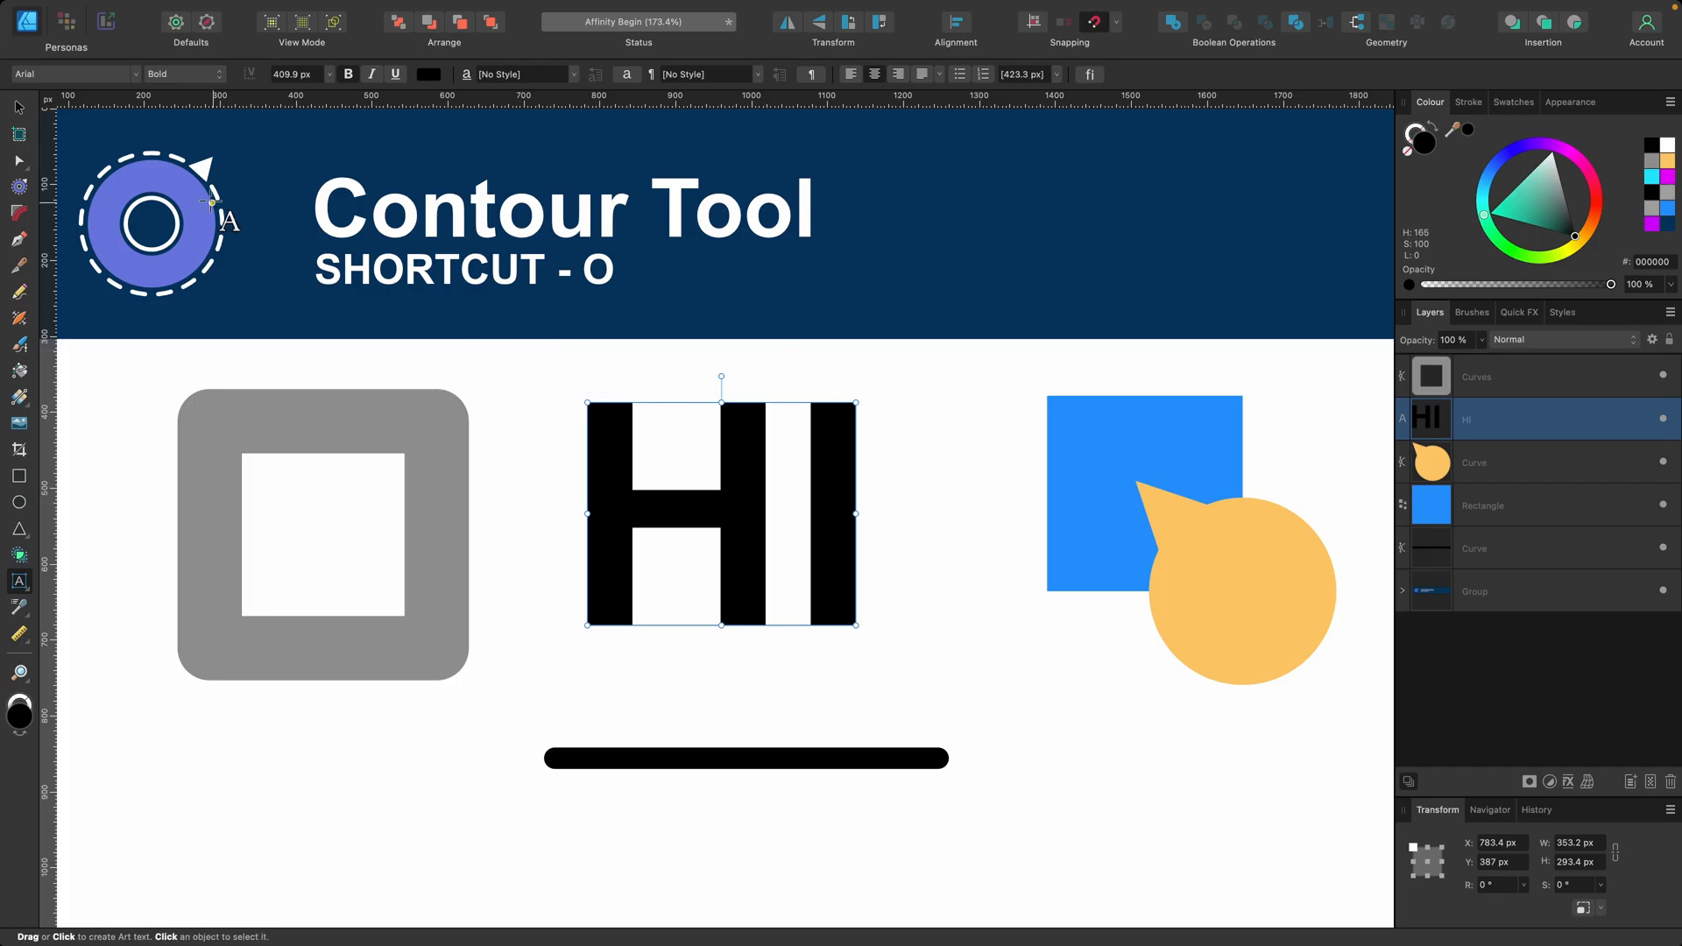
Step: Try an inward contour and an outward contour of about 16.9 px on the HI text, and undo them
left_click(18, 191)
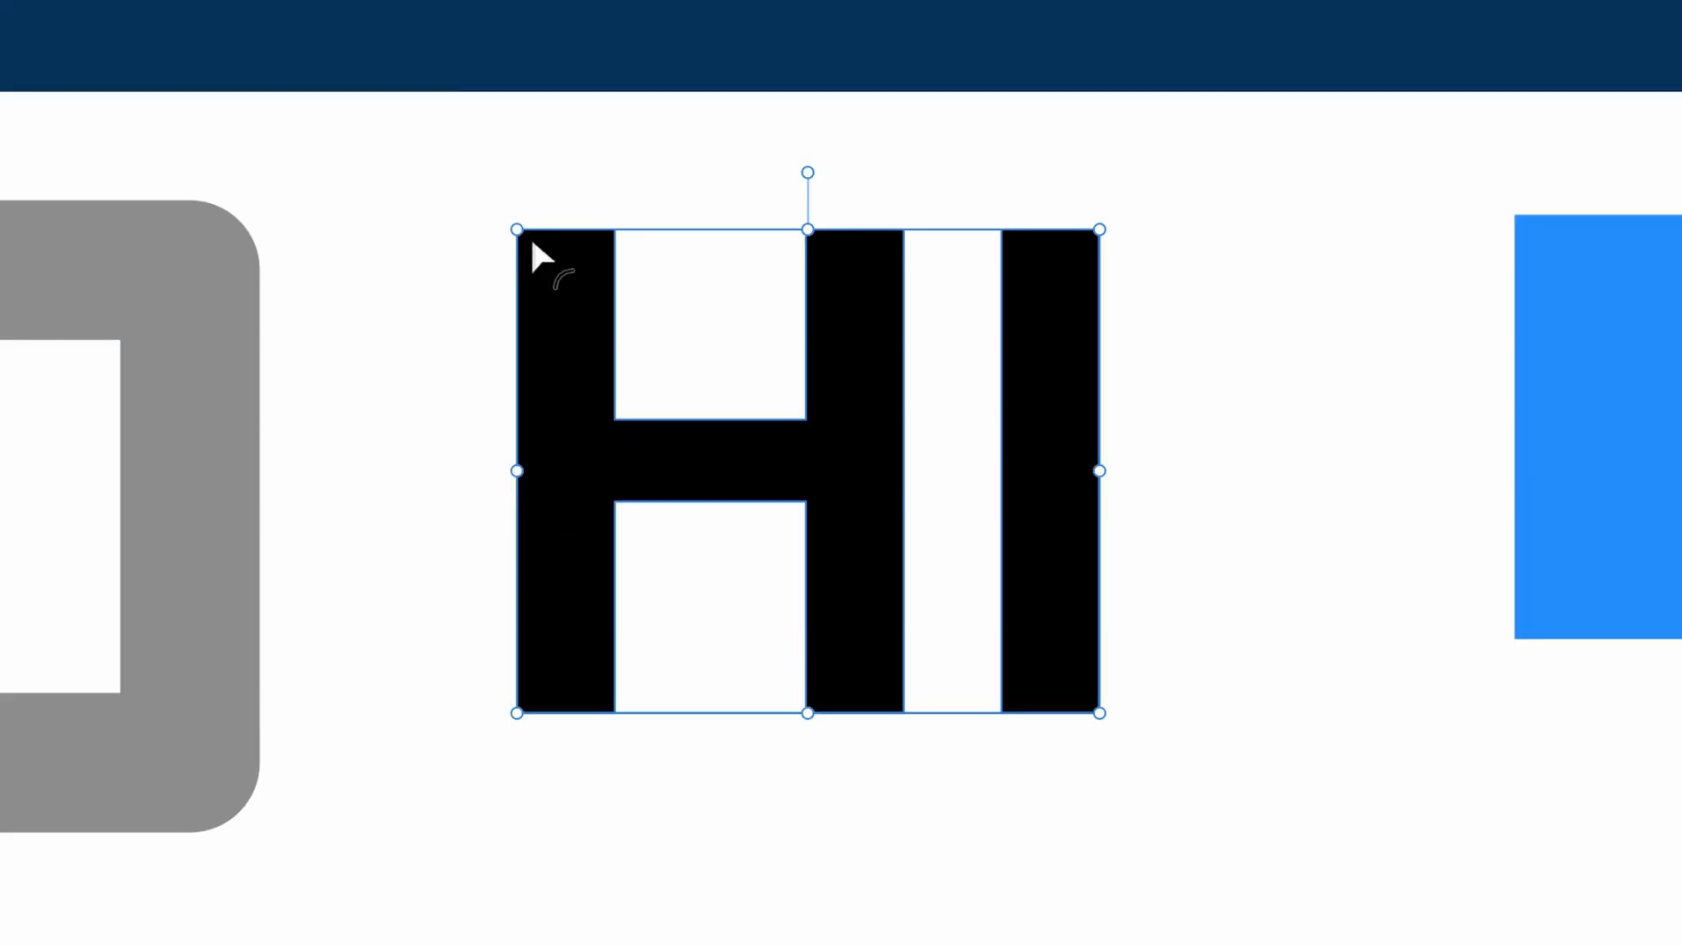
mouse_move(532, 245)
left_mouse_down()
mouse_move(552, 249)
mouse_move(505, 236)
mouse_move(515, 252)
left_mouse_up()
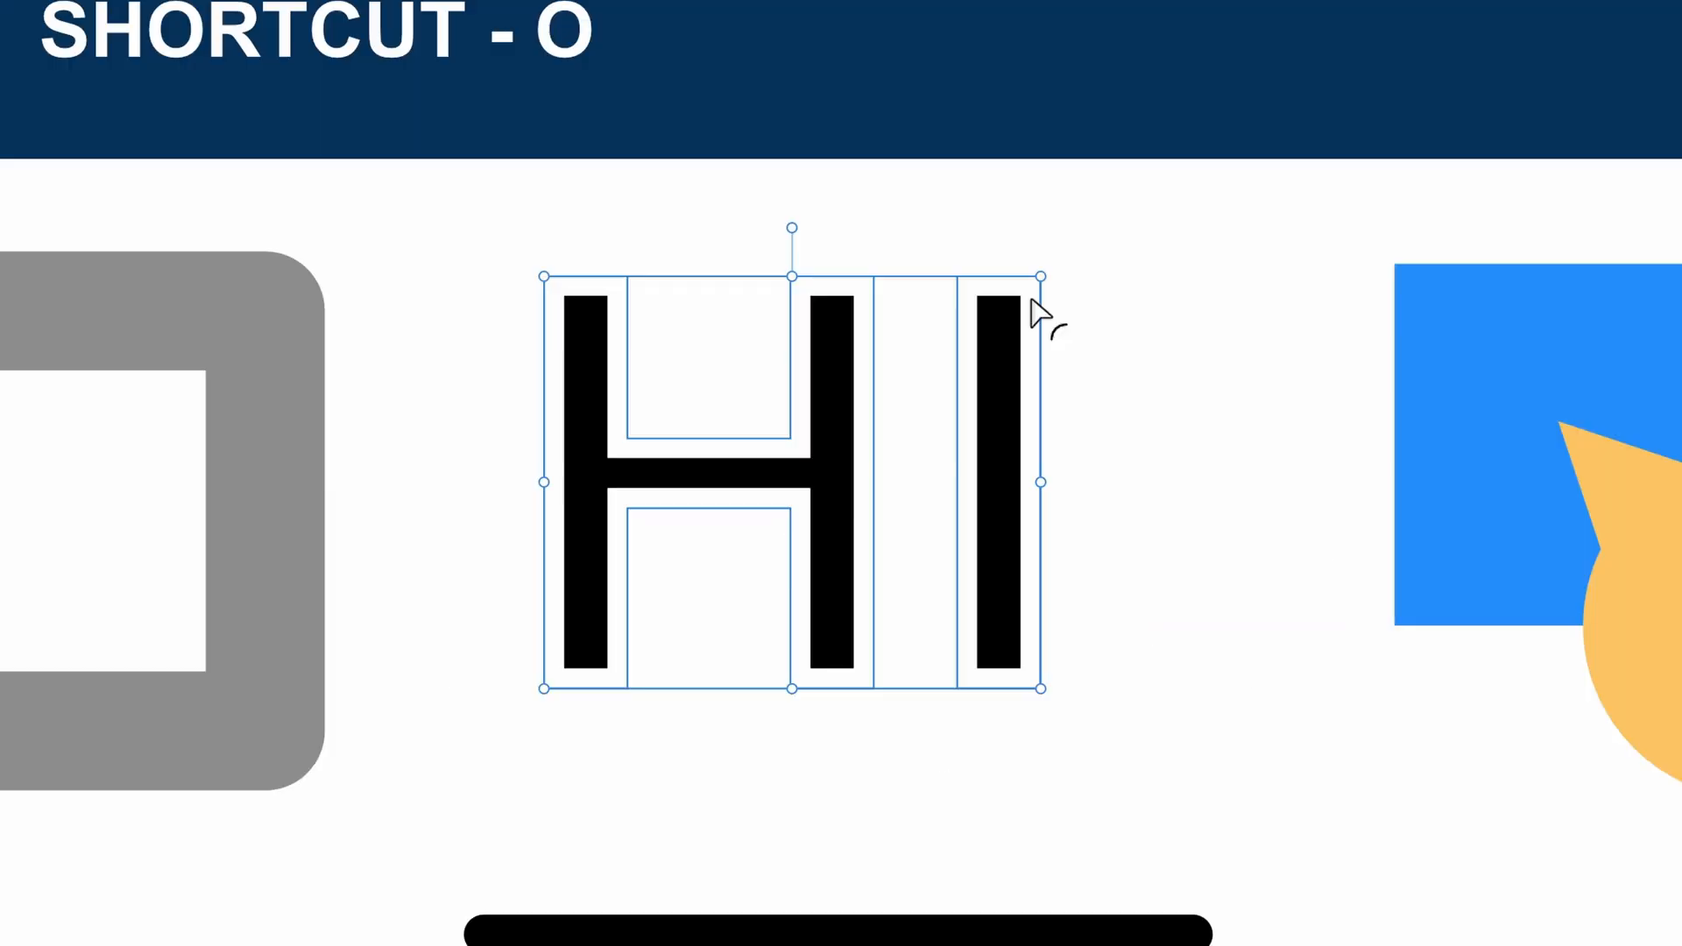
left_click_drag(1032, 300, 1096, 250)
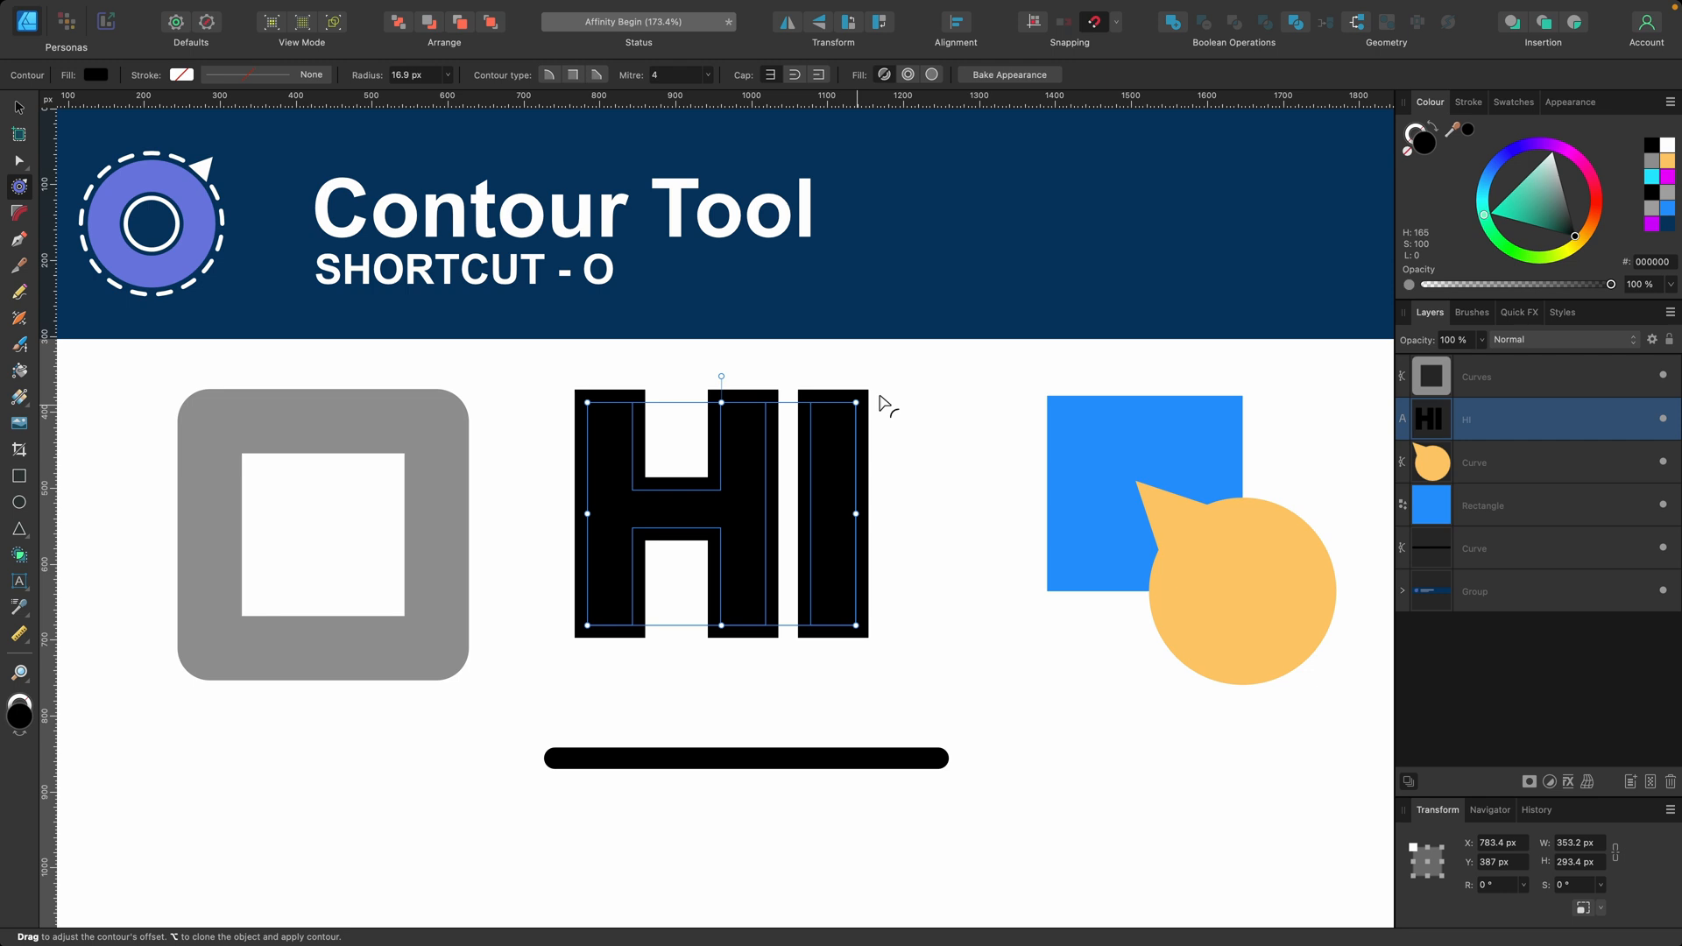
key("super+z")
key("super+z")
key("super+z")
Step: Duplicate the HI text and give the lower copy a purple AF00FF fill with an outward contour of about 40.5 px
key("v")
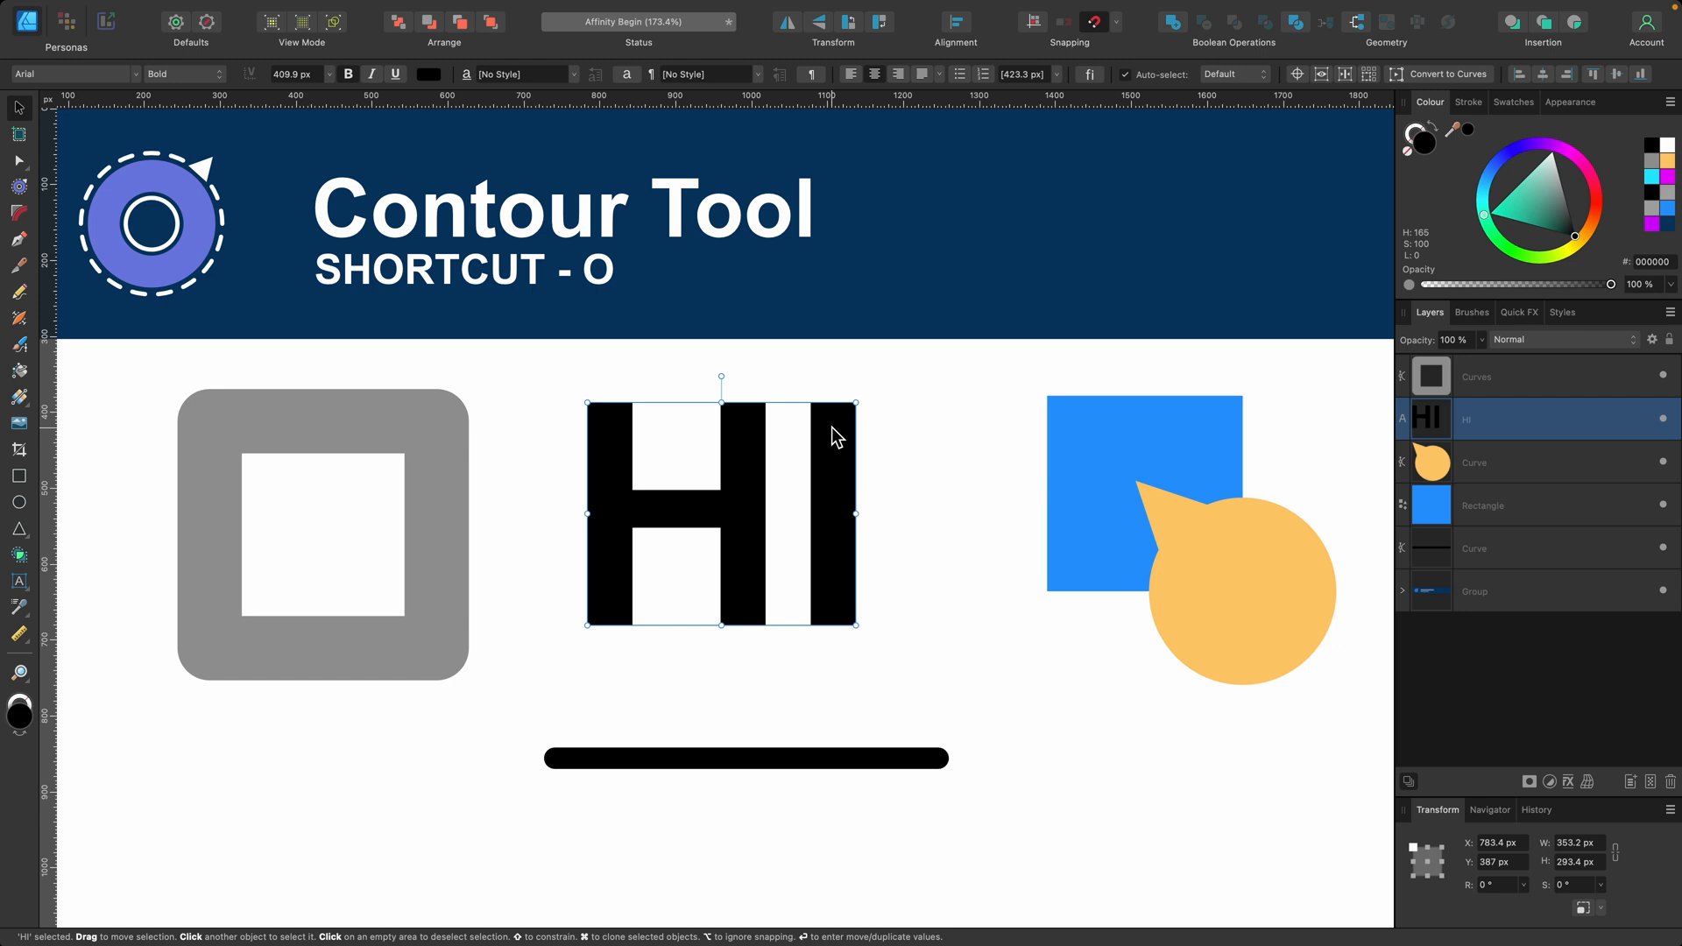
key("super+j")
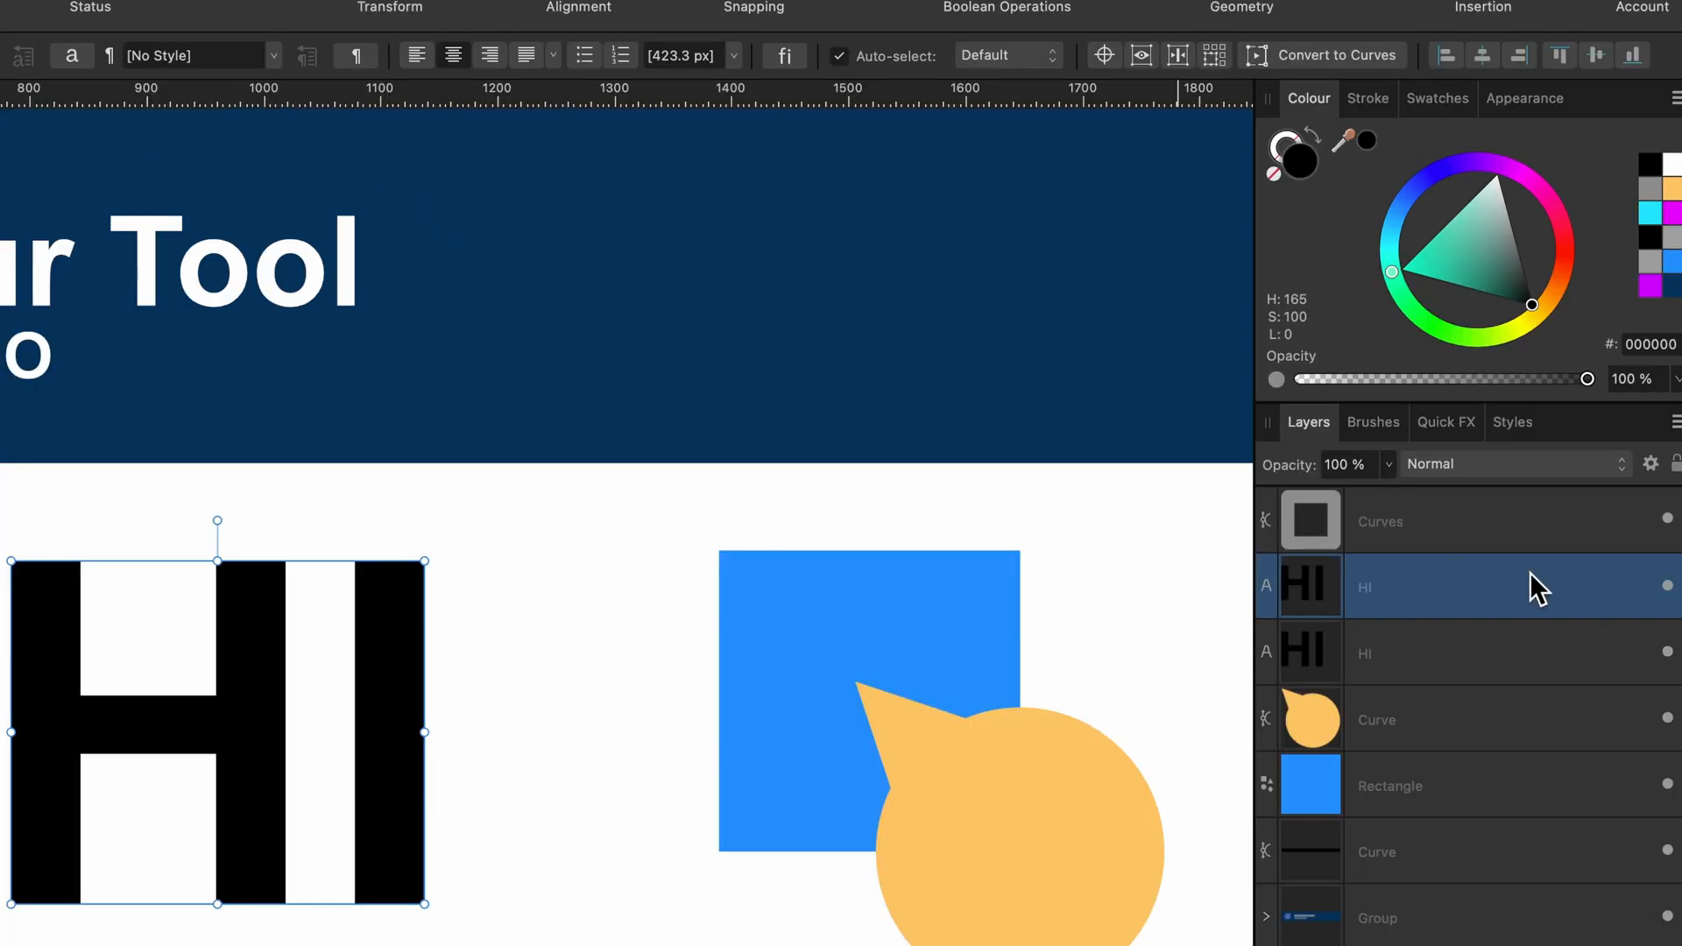
left_click(1472, 668)
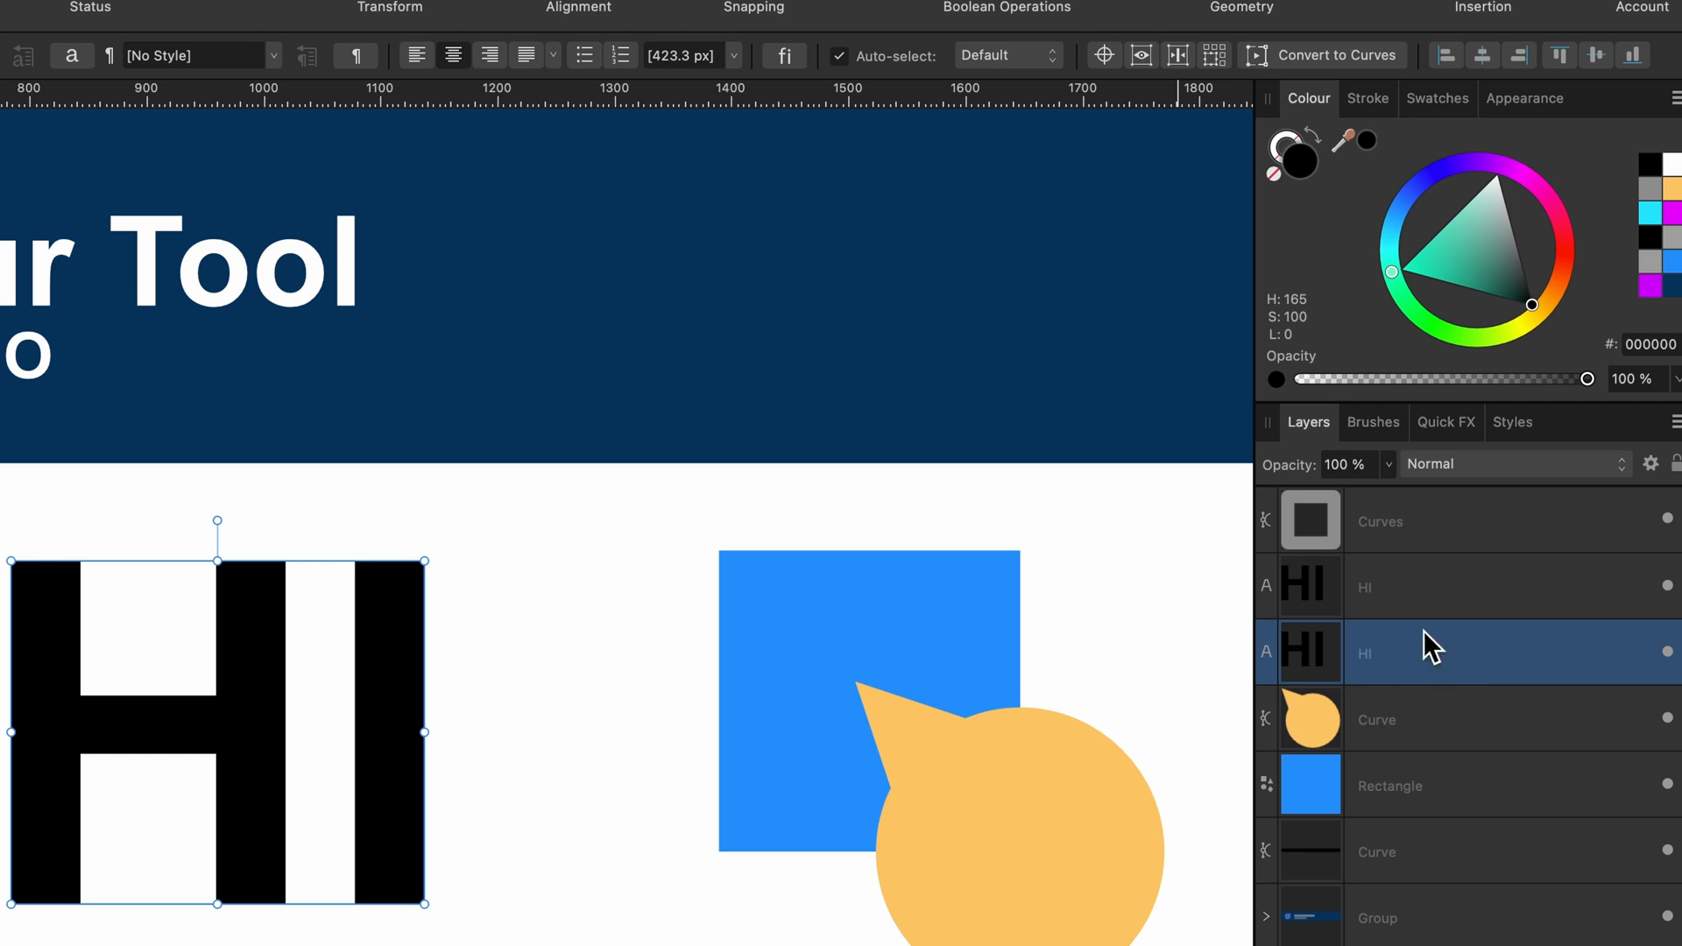
left_click(1495, 164)
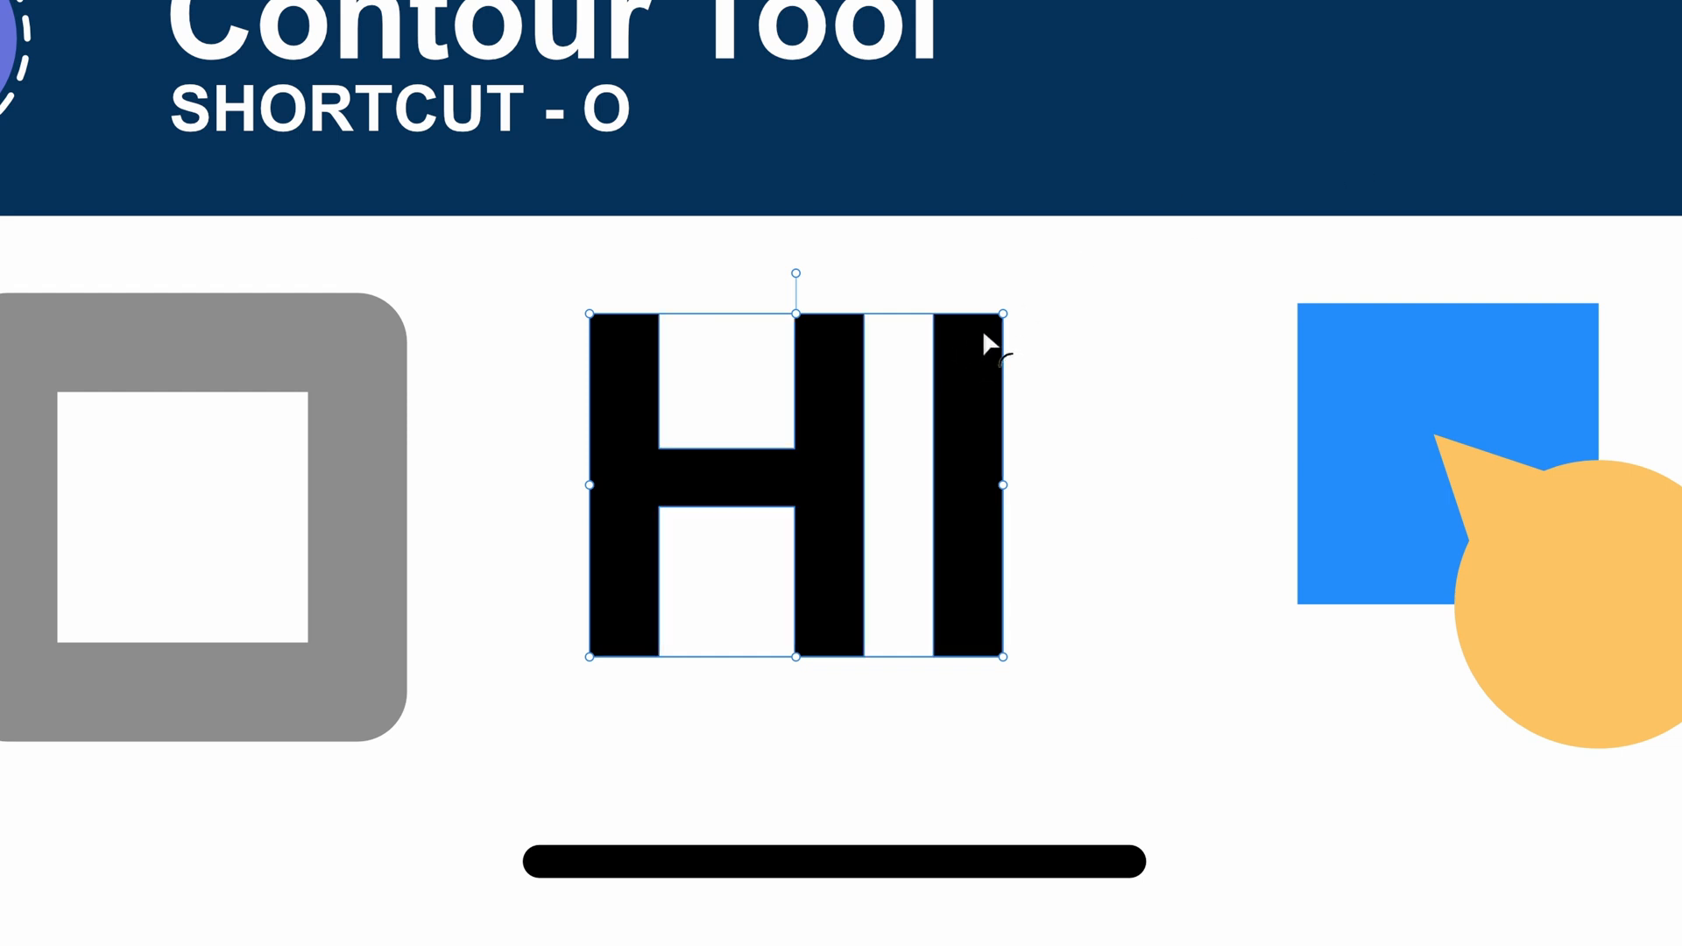
left_click_drag(984, 335, 1030, 300)
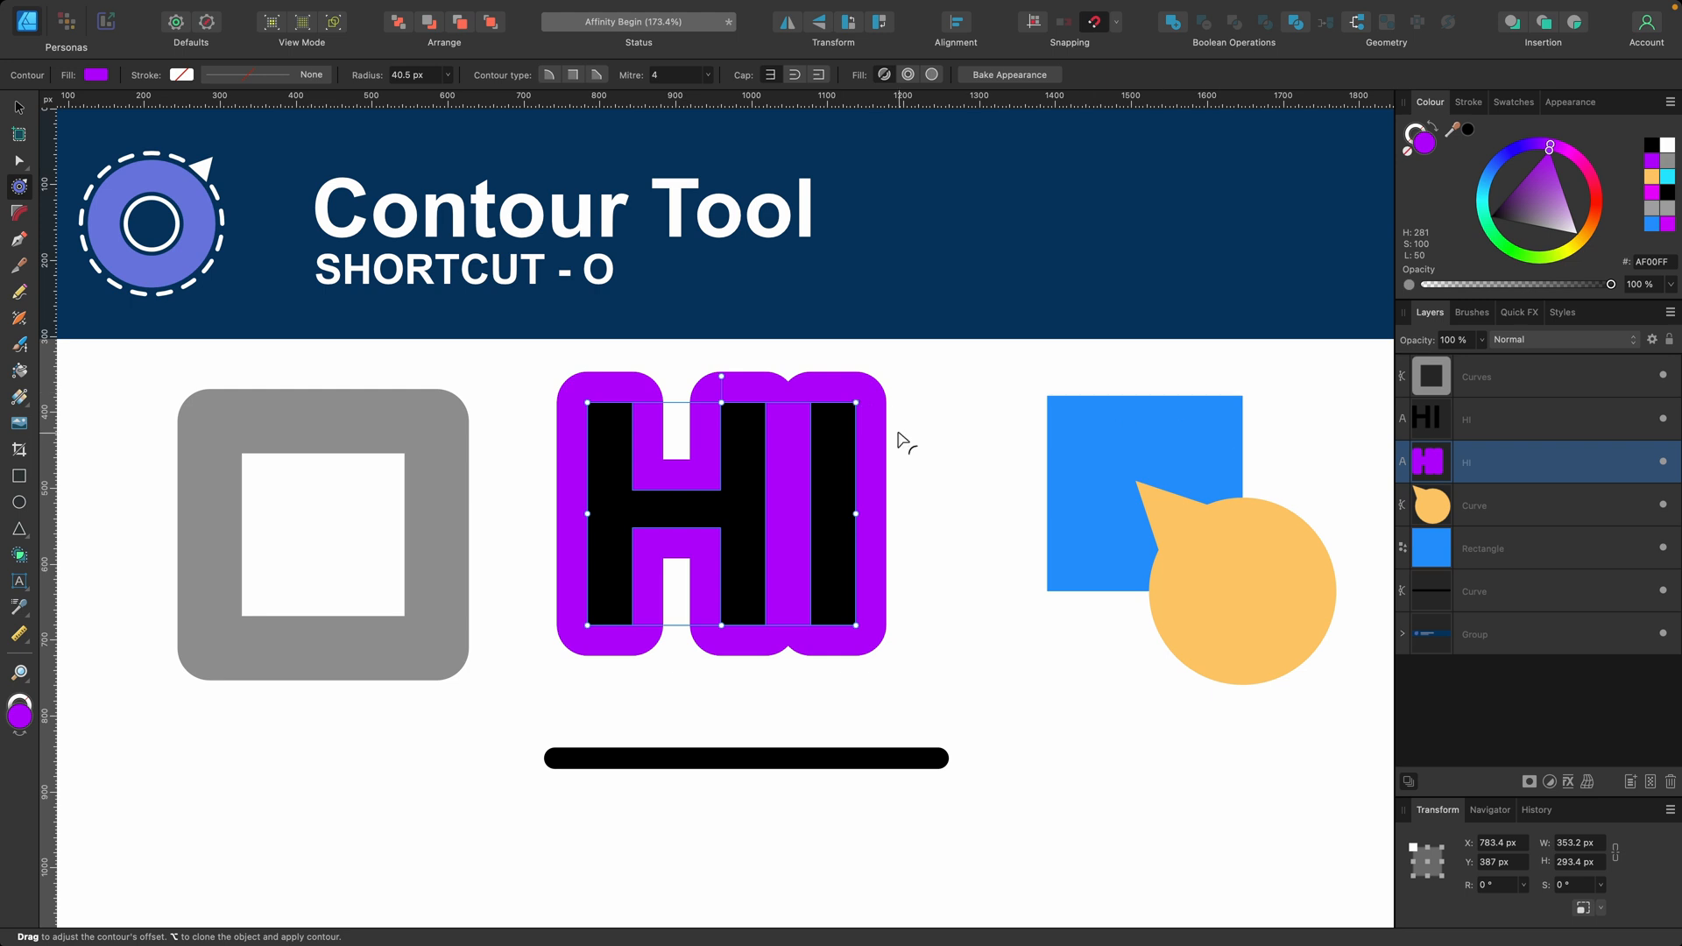
Step: Duplicate the purple HI text and give the upper copy a turquoise 00FFCD fill with a contour of about 13.4 px
key("super+j")
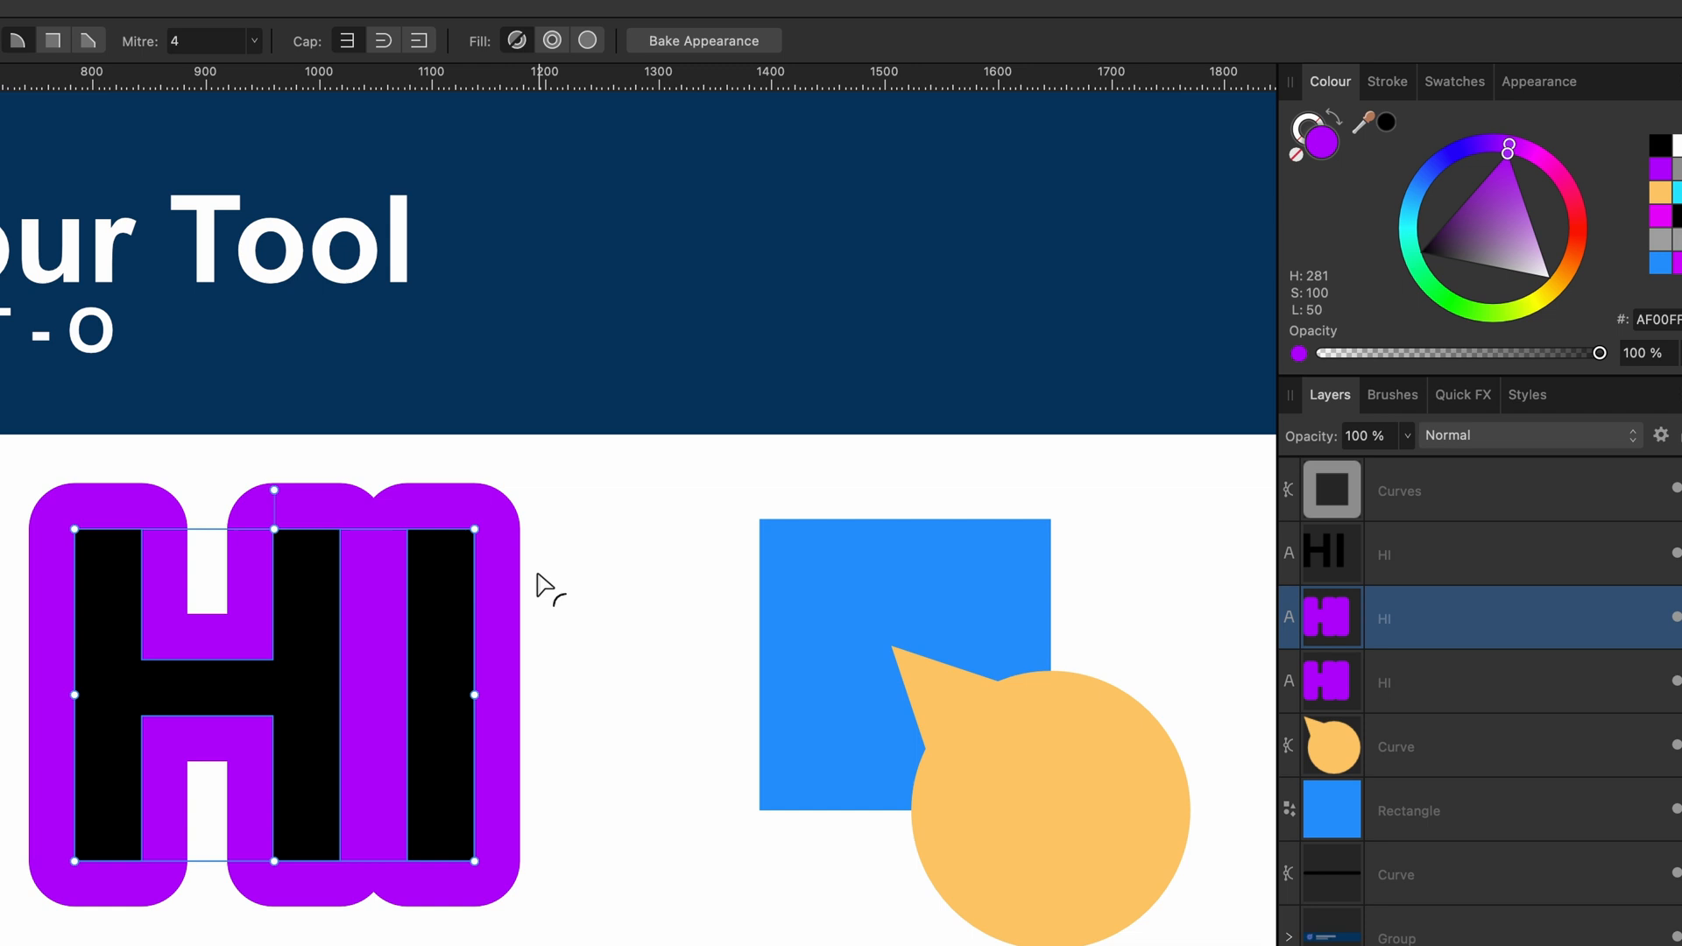
left_click_drag(1498, 146, 1409, 251)
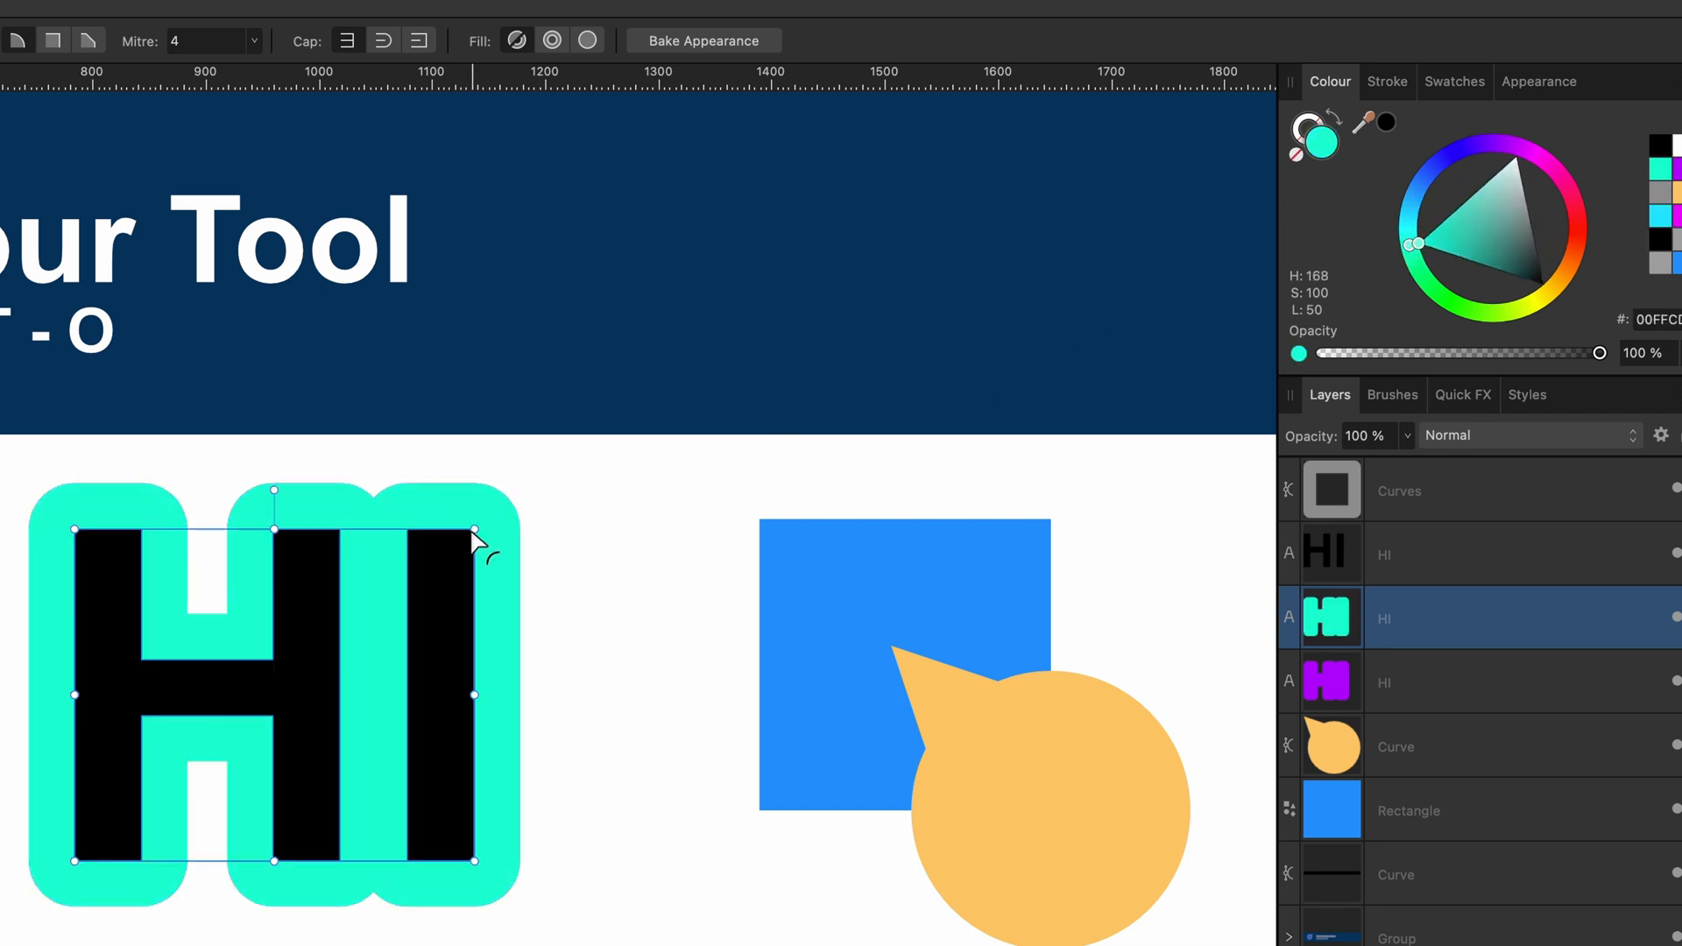
left_click_drag(477, 546, 438, 580)
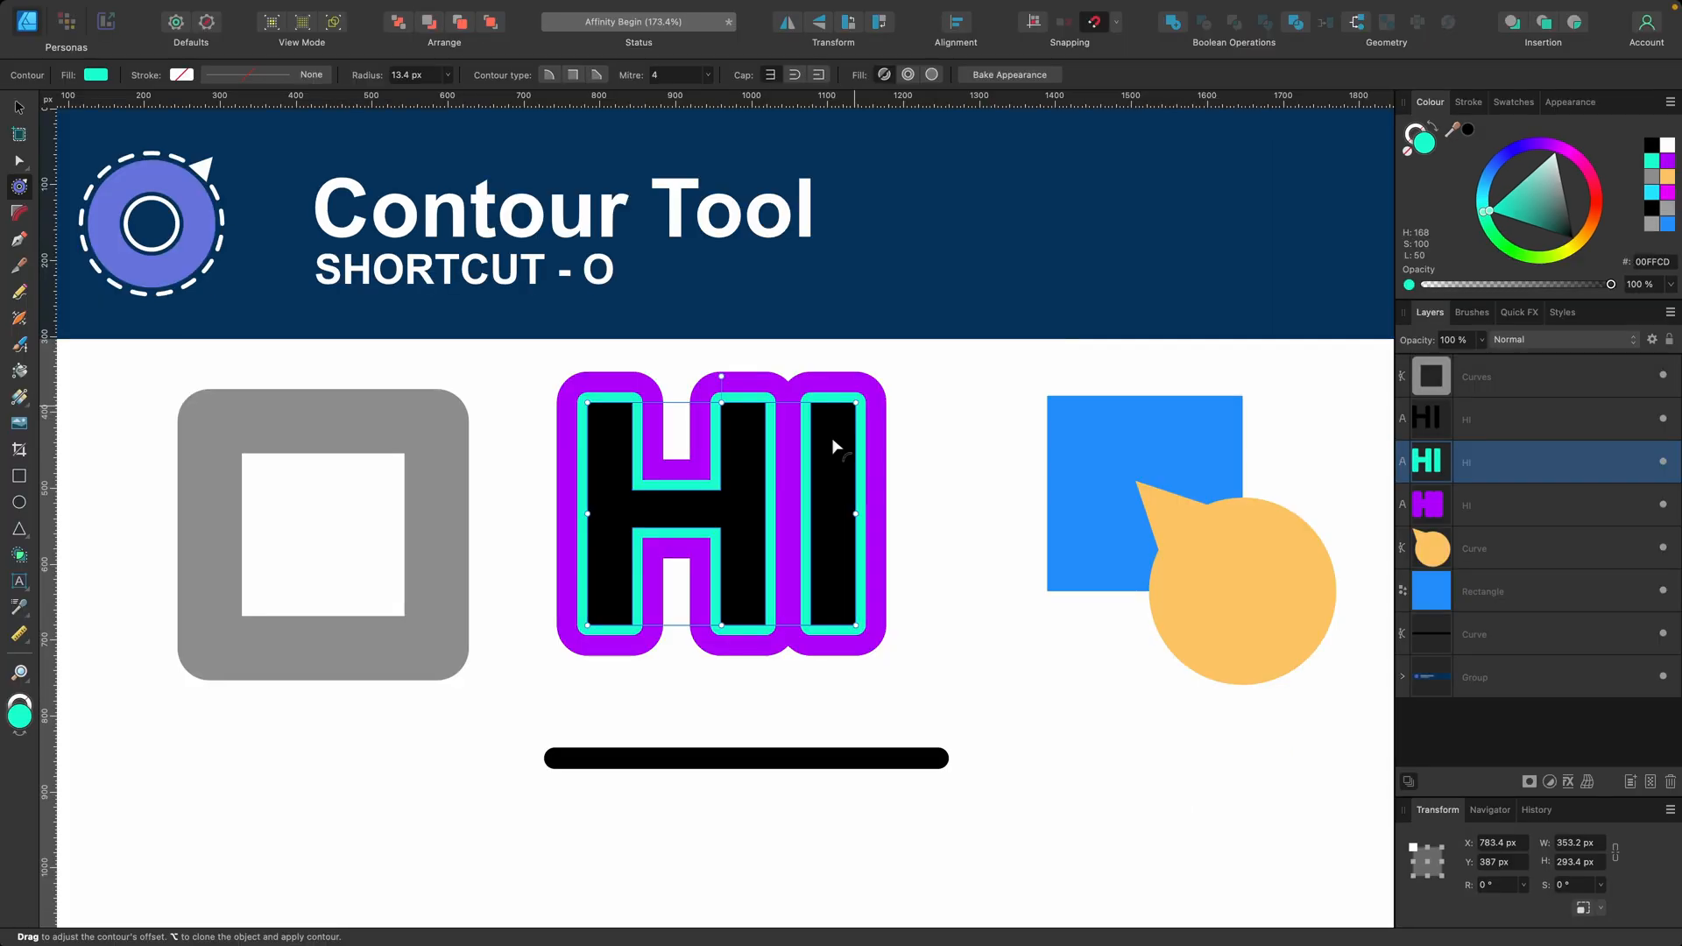
left_click(1048, 470)
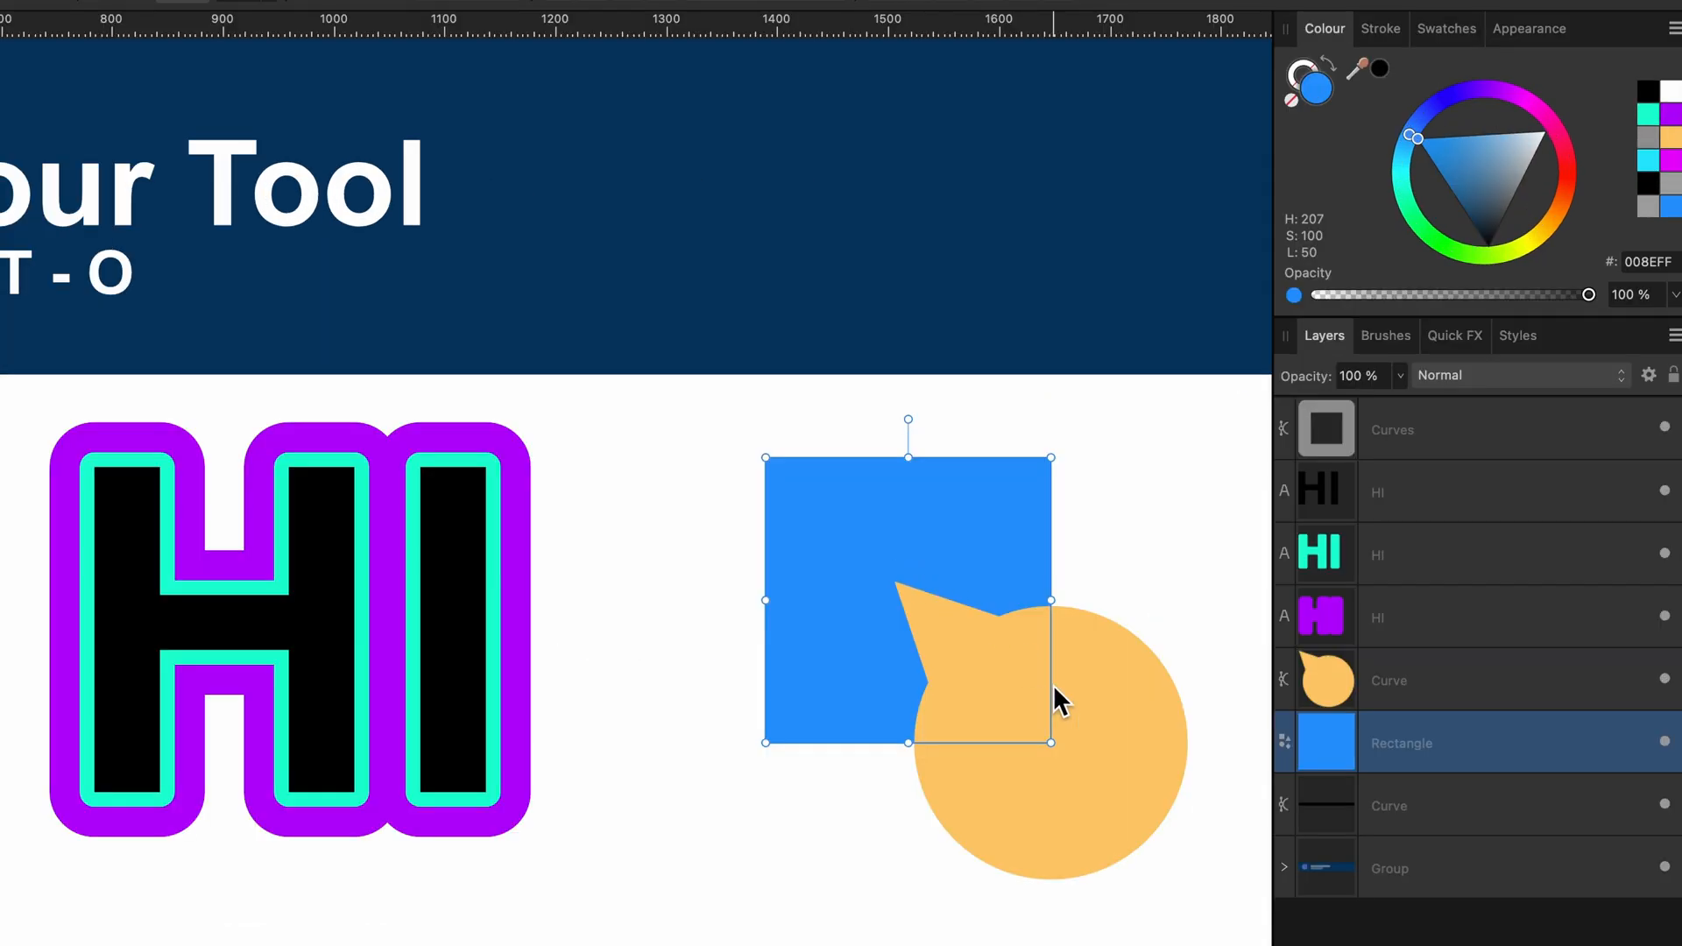
left_click(1070, 701)
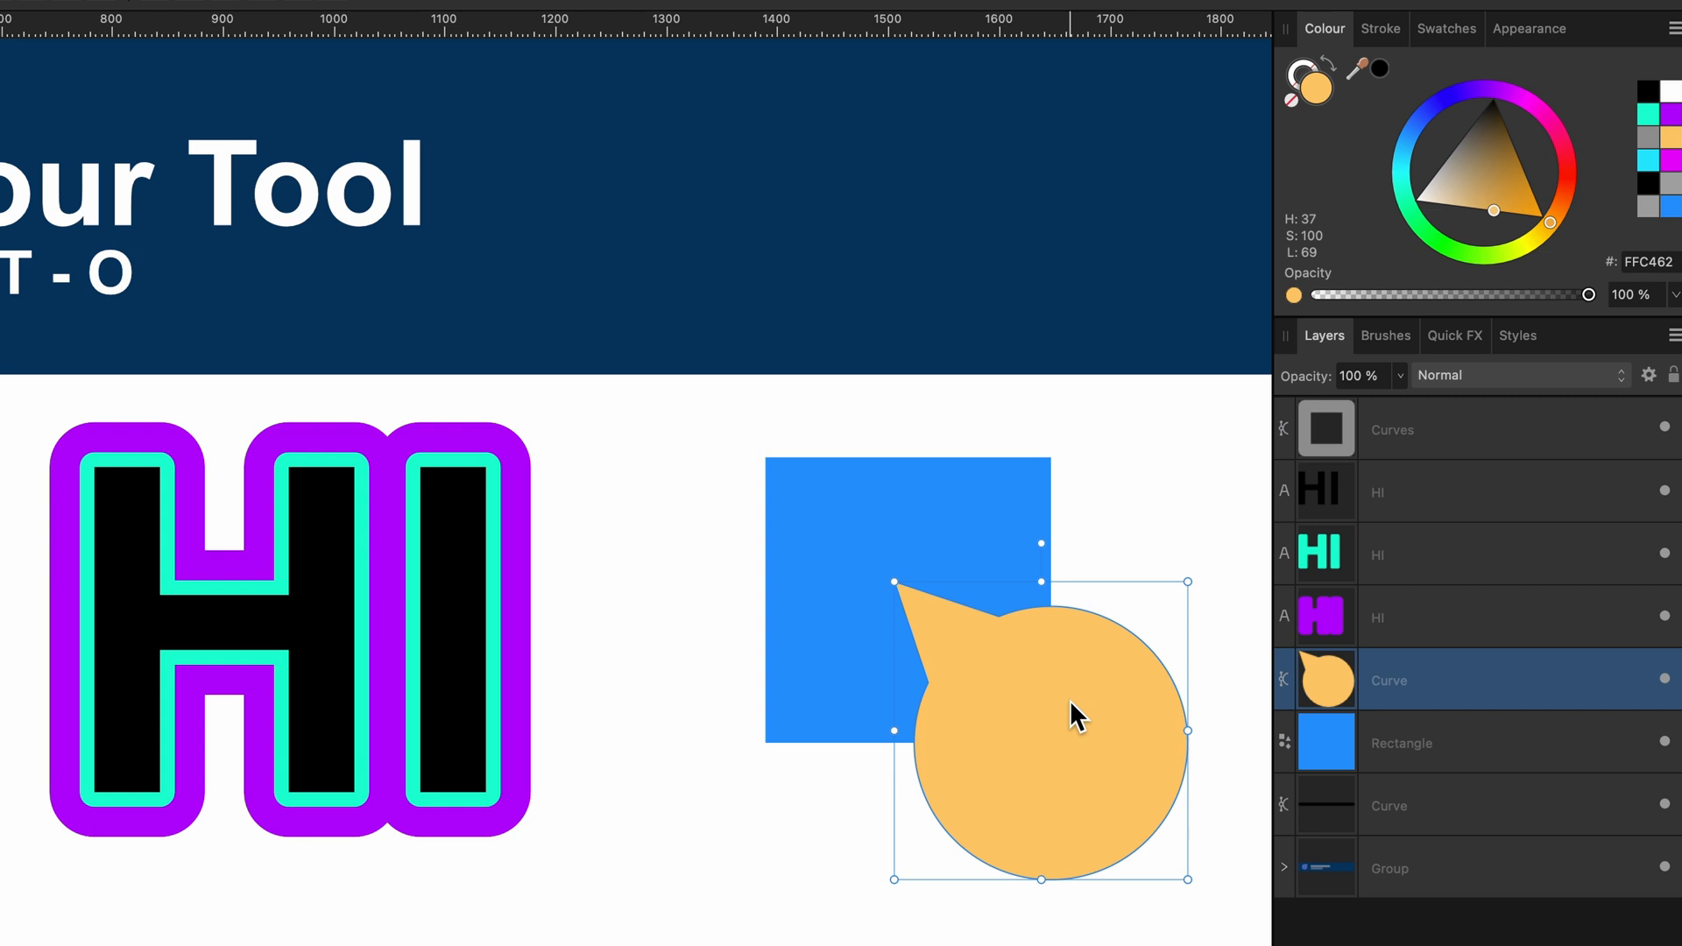
mouse_move(1061, 700)
left_mouse_down()
mouse_move(1034, 697)
mouse_move(1070, 691)
left_mouse_up()
left_click(947, 524)
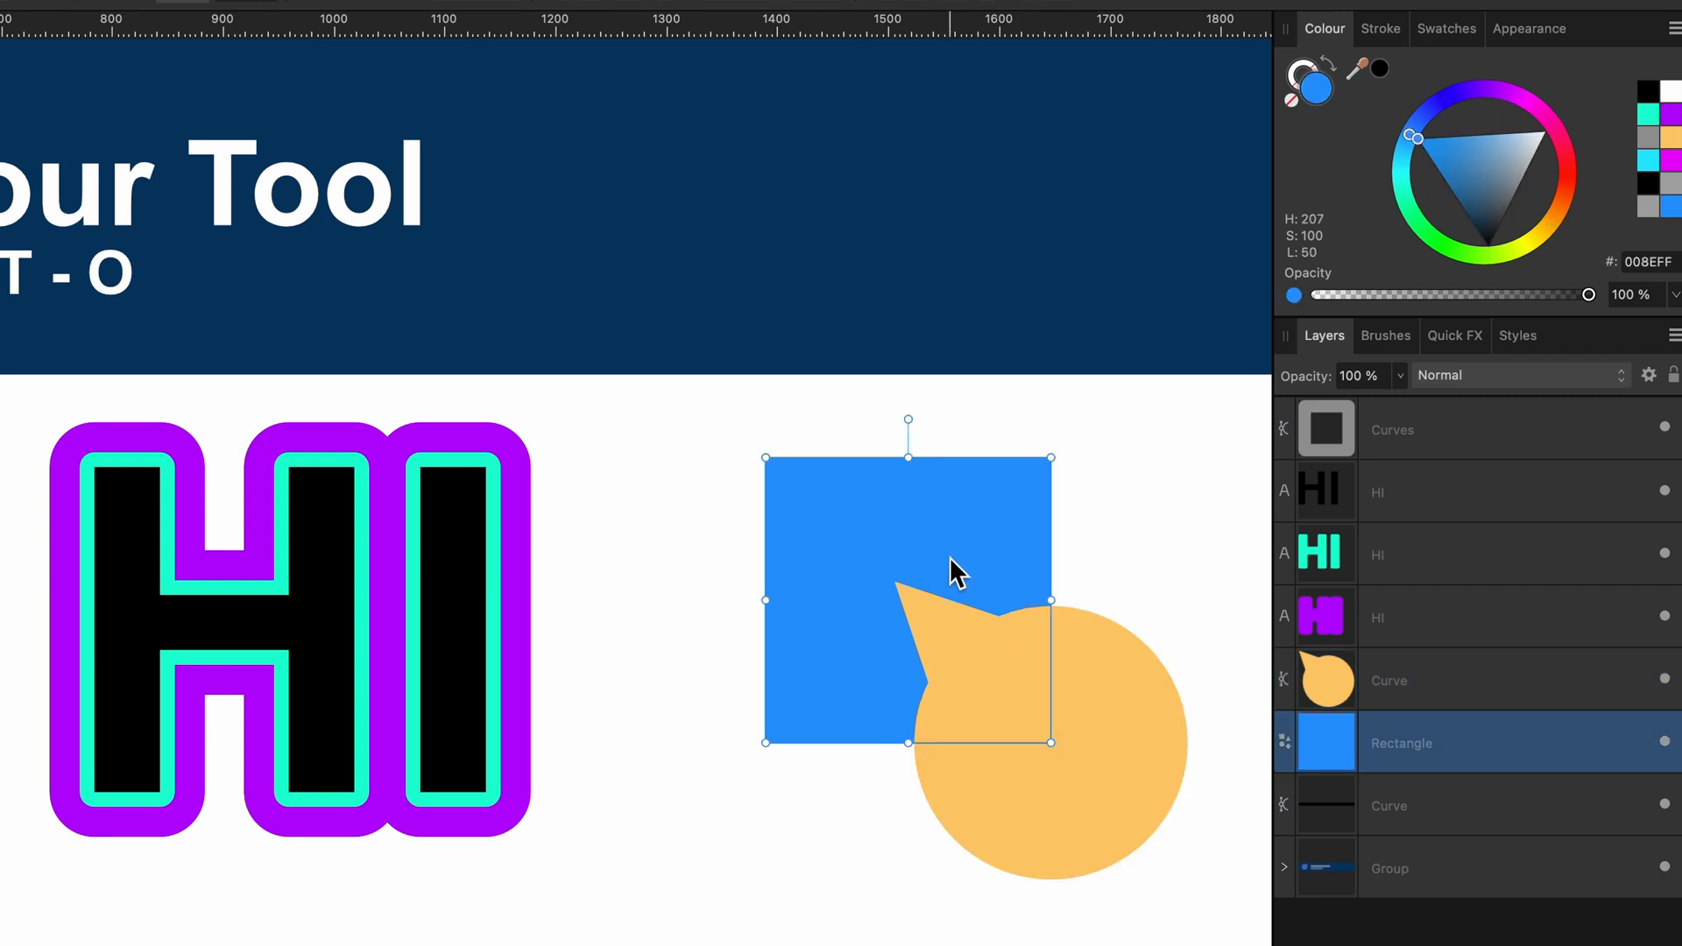
left_click(1086, 661)
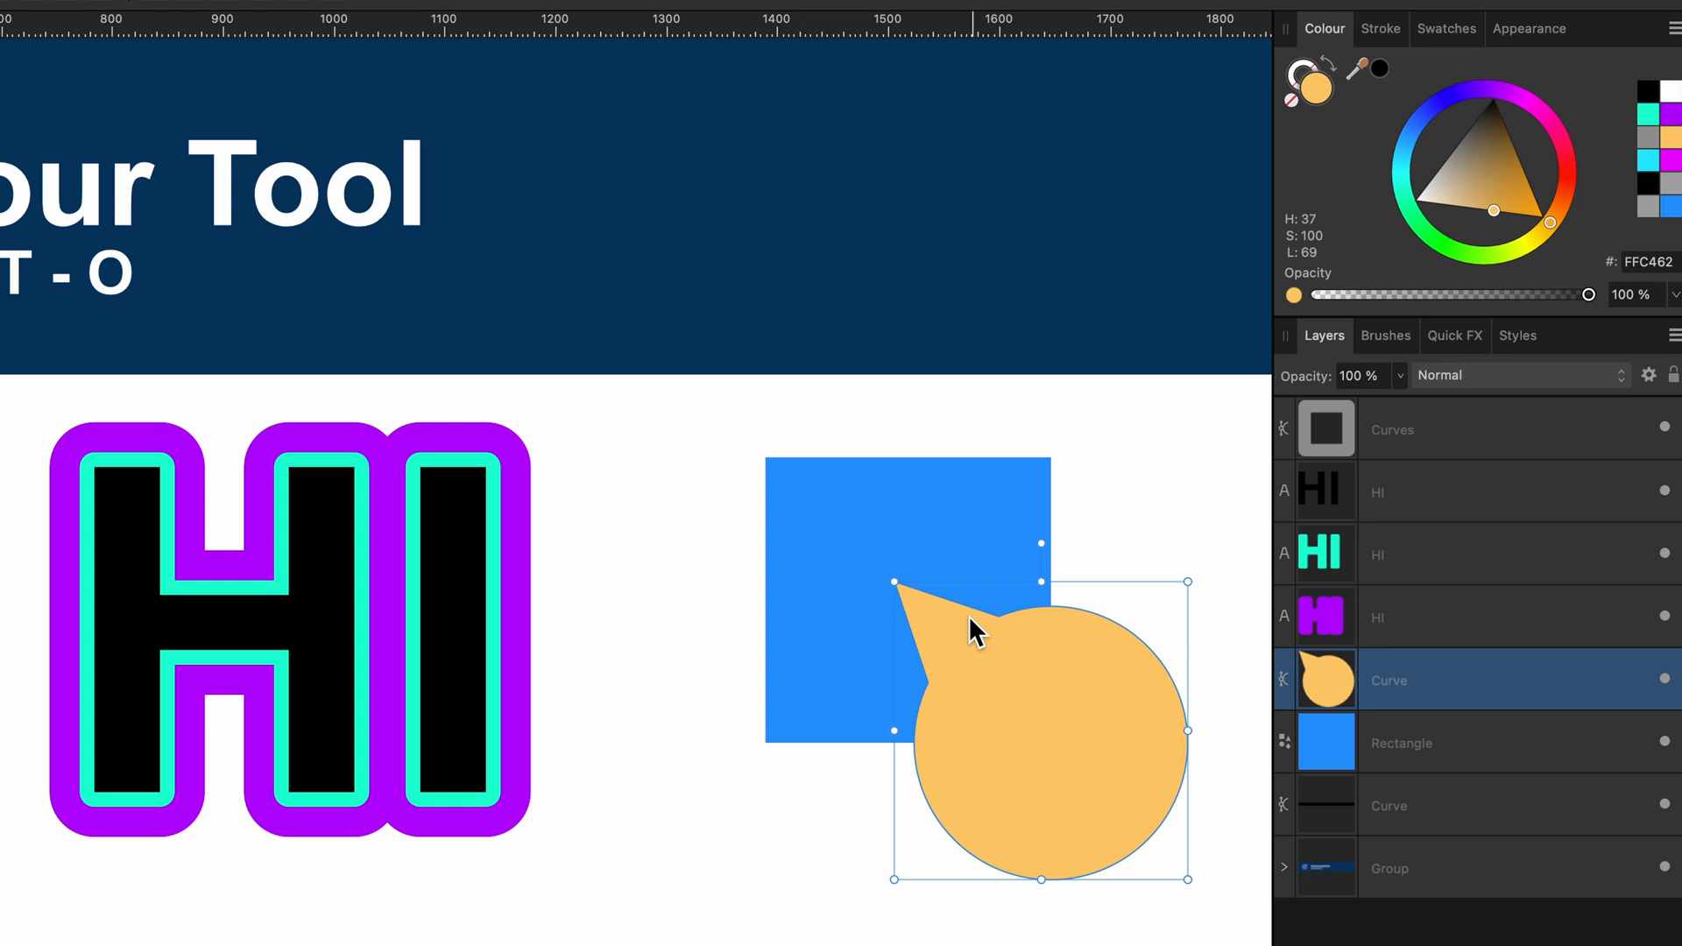
left_click(953, 521)
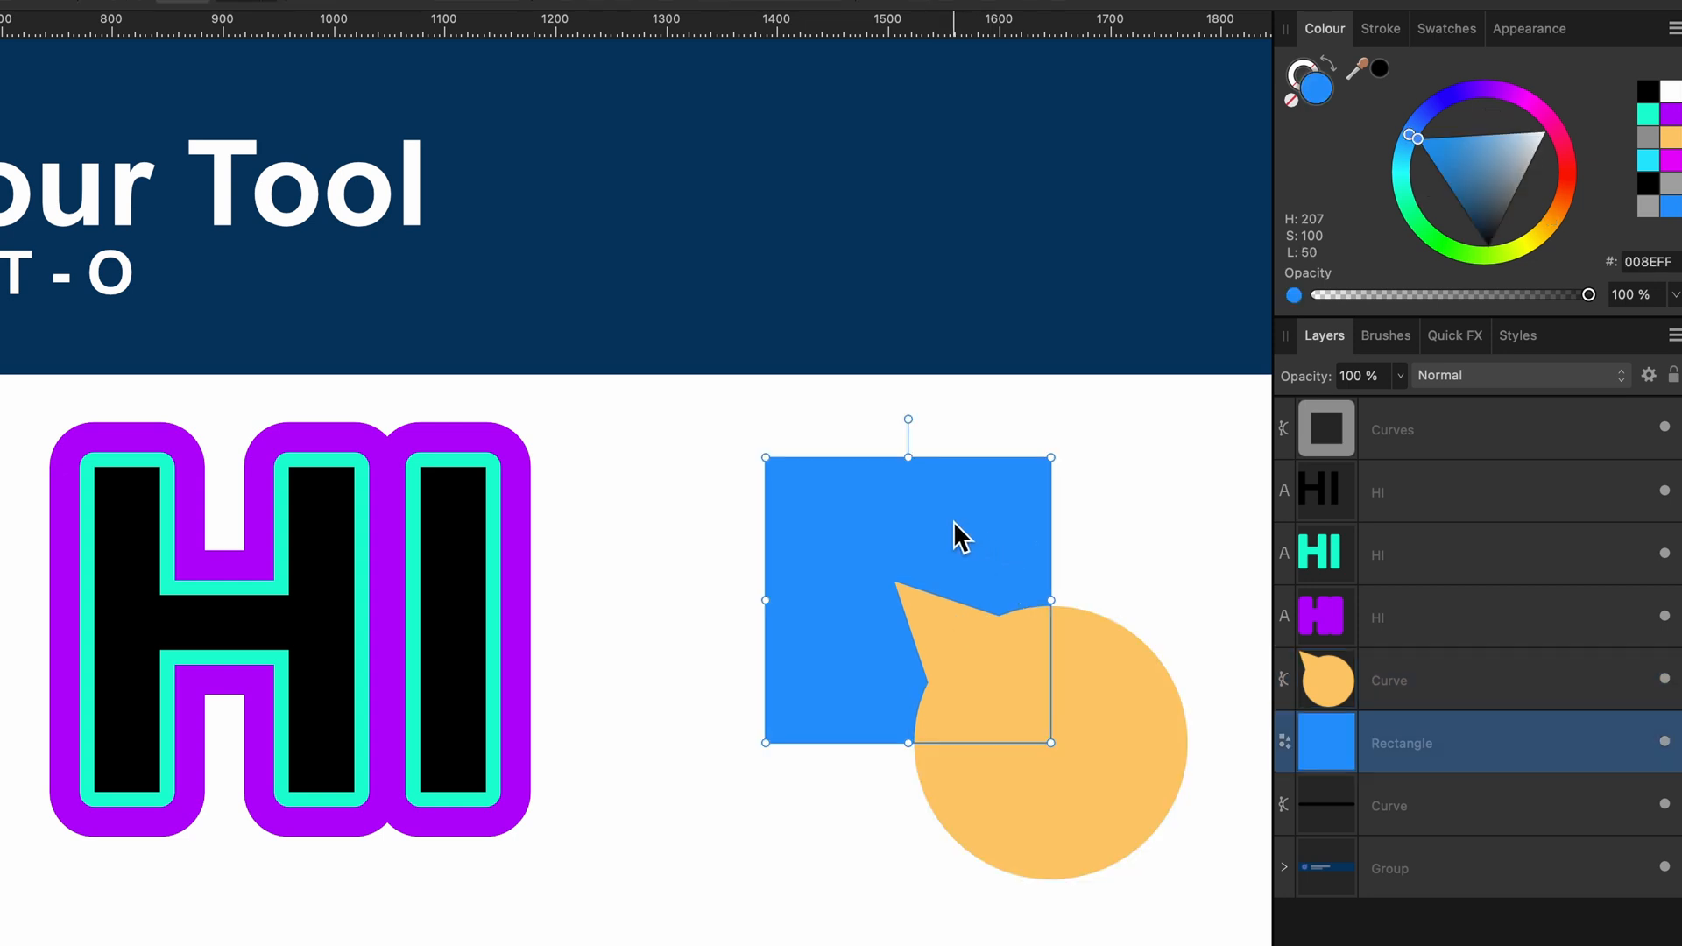
Step: Duplicate the orange pointed circle curve and fill the lower copy with white (FFFFFF)
left_click(987, 780)
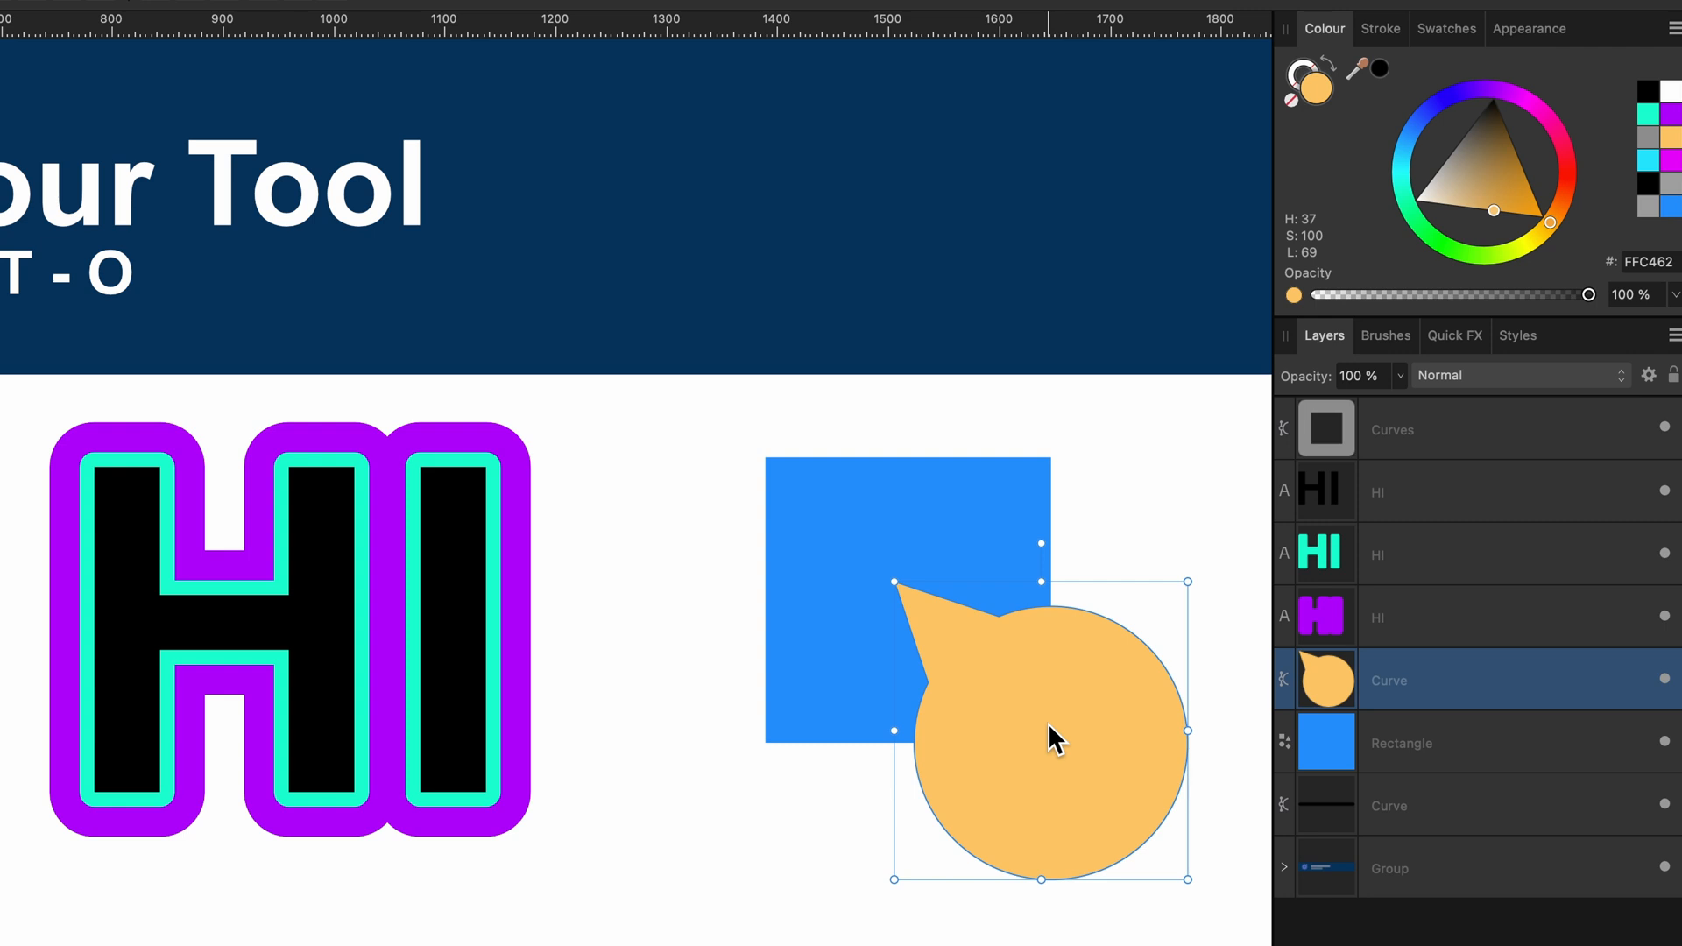
key("super+j")
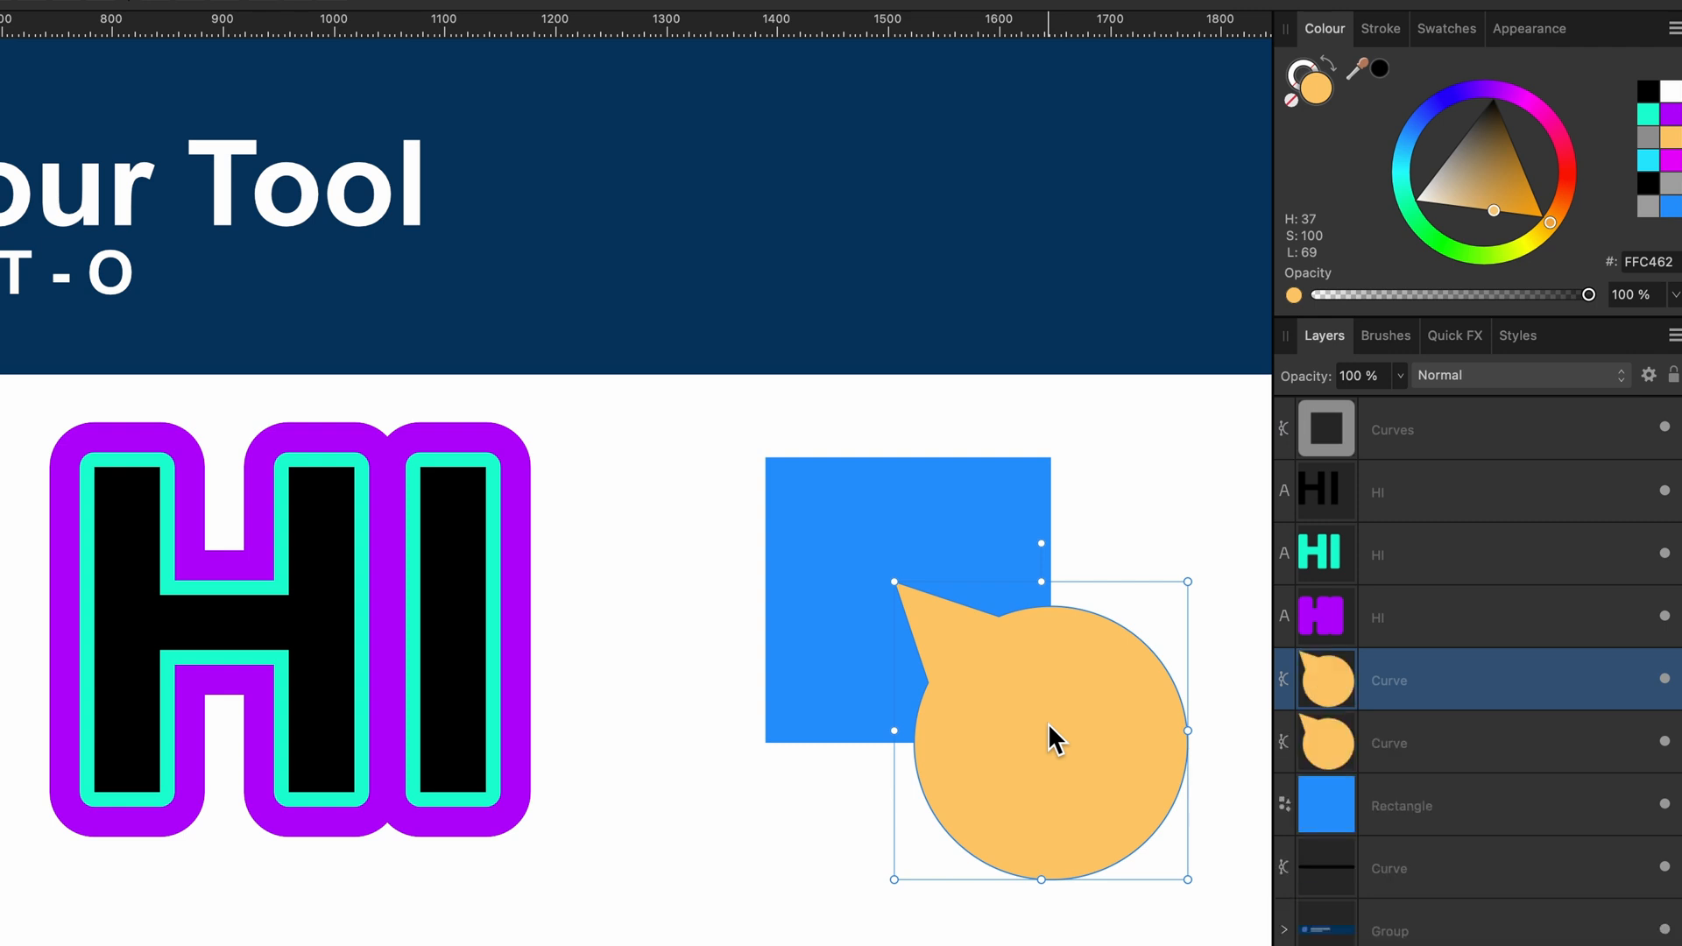
left_click(1406, 747)
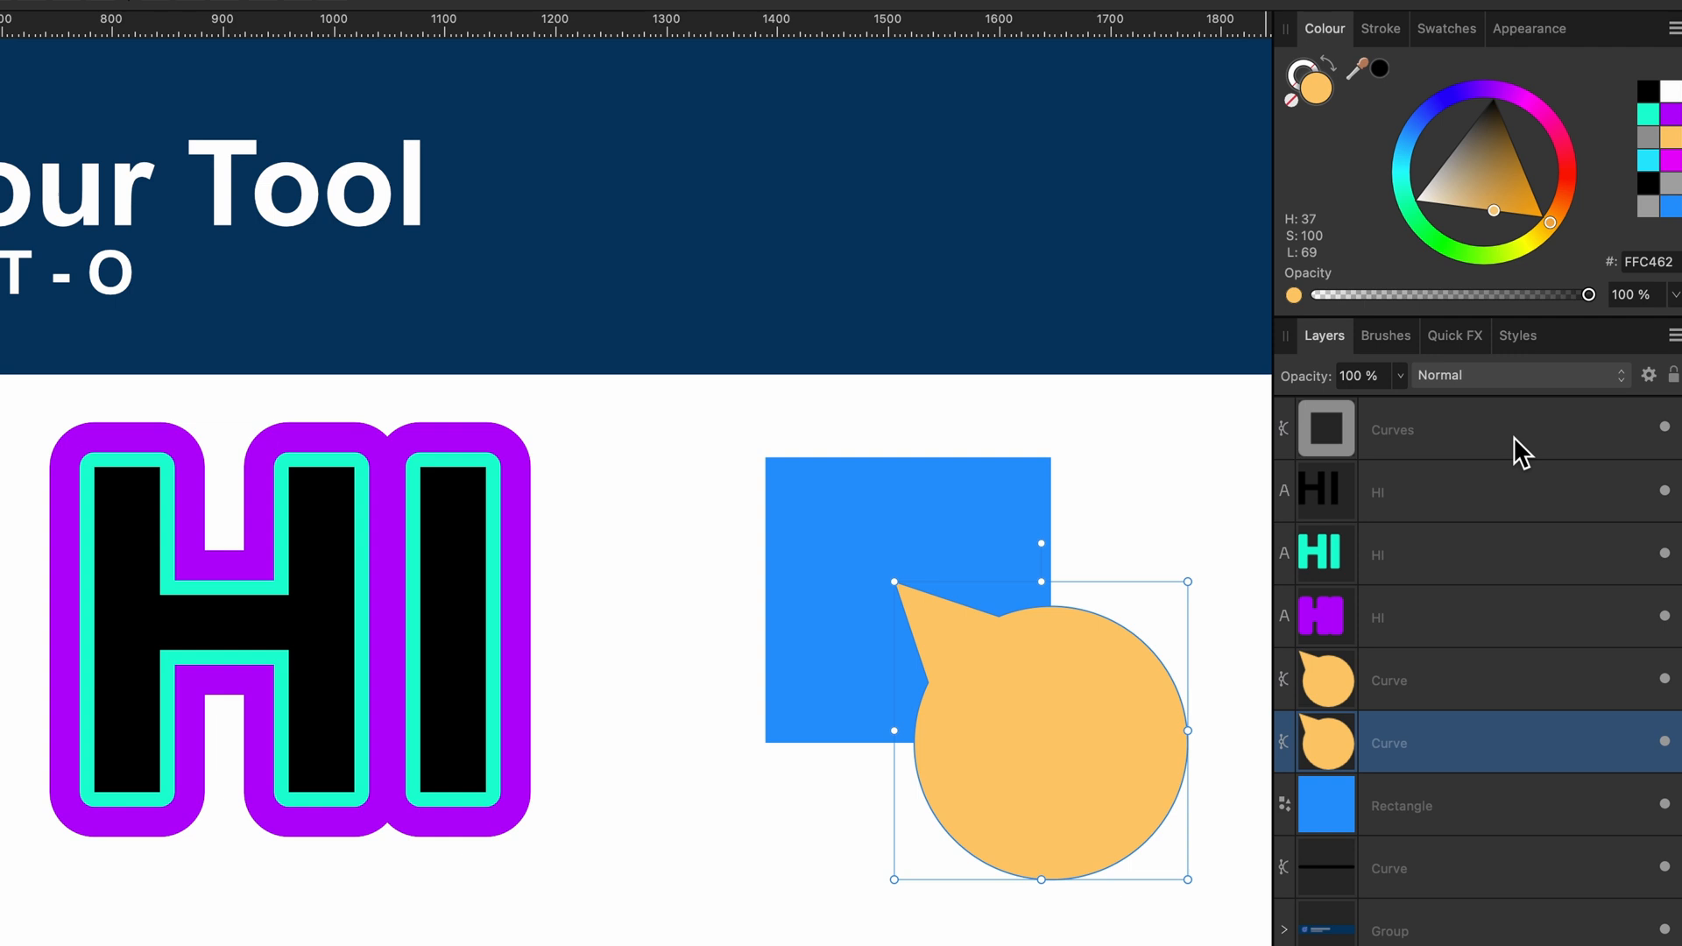
left_click_drag(1465, 183, 1323, 258)
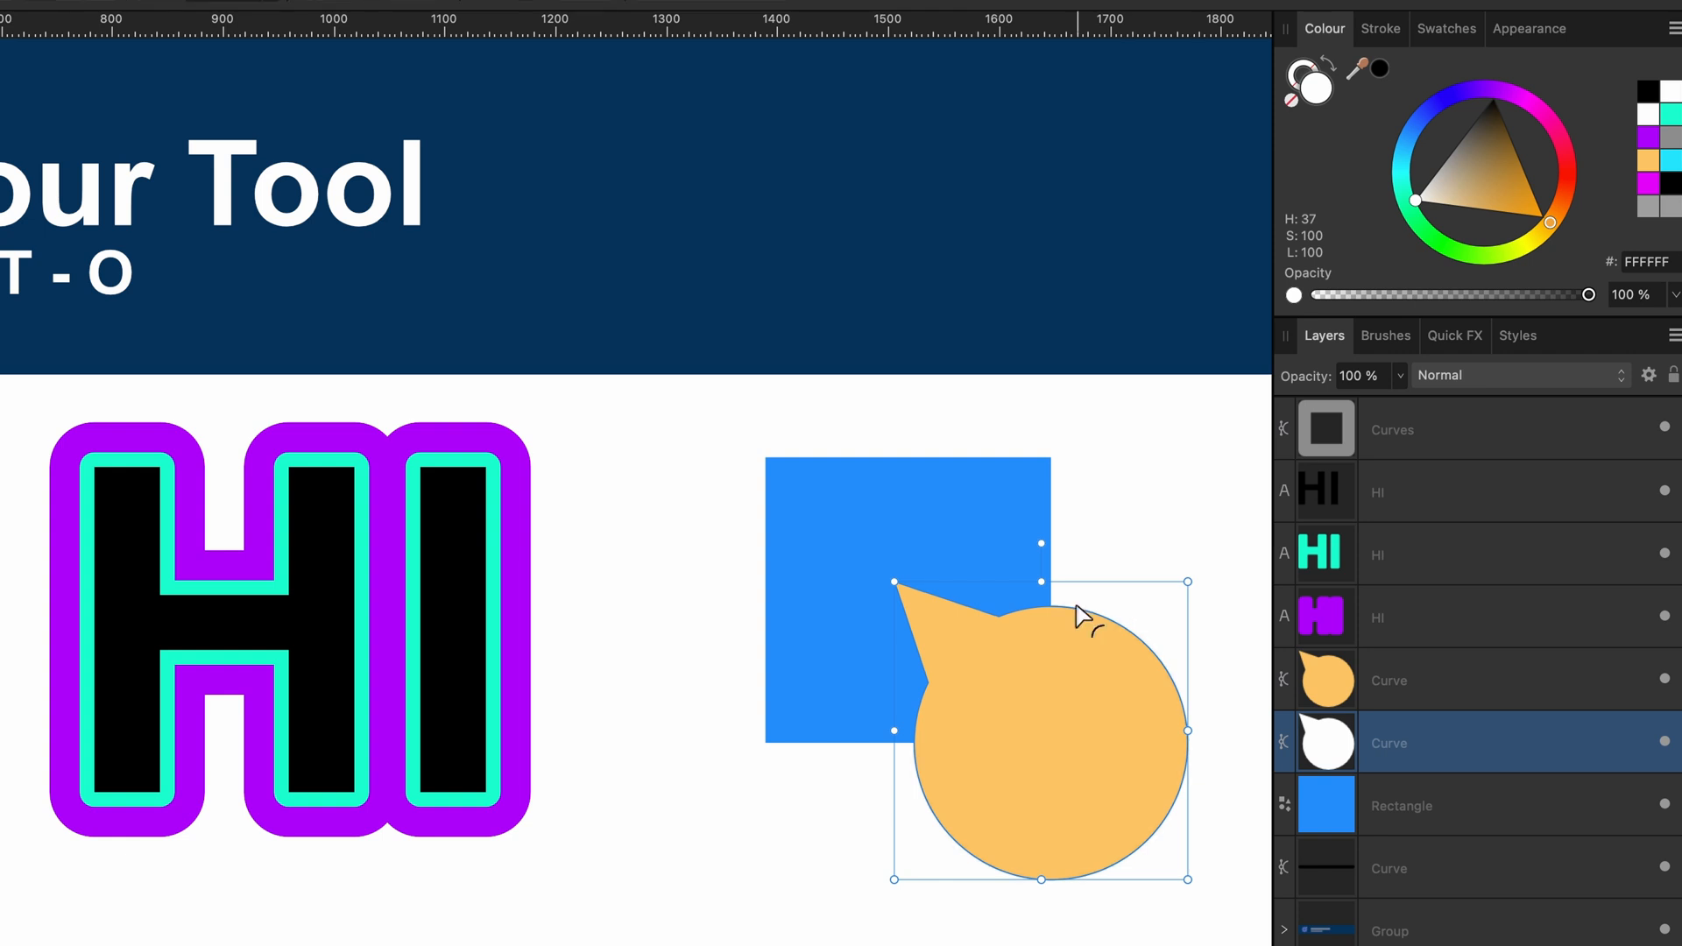
Step: Contour the white copy outward to form a border around the orange shape, and undo its trial move upward
left_click_drag(1077, 607, 1073, 249)
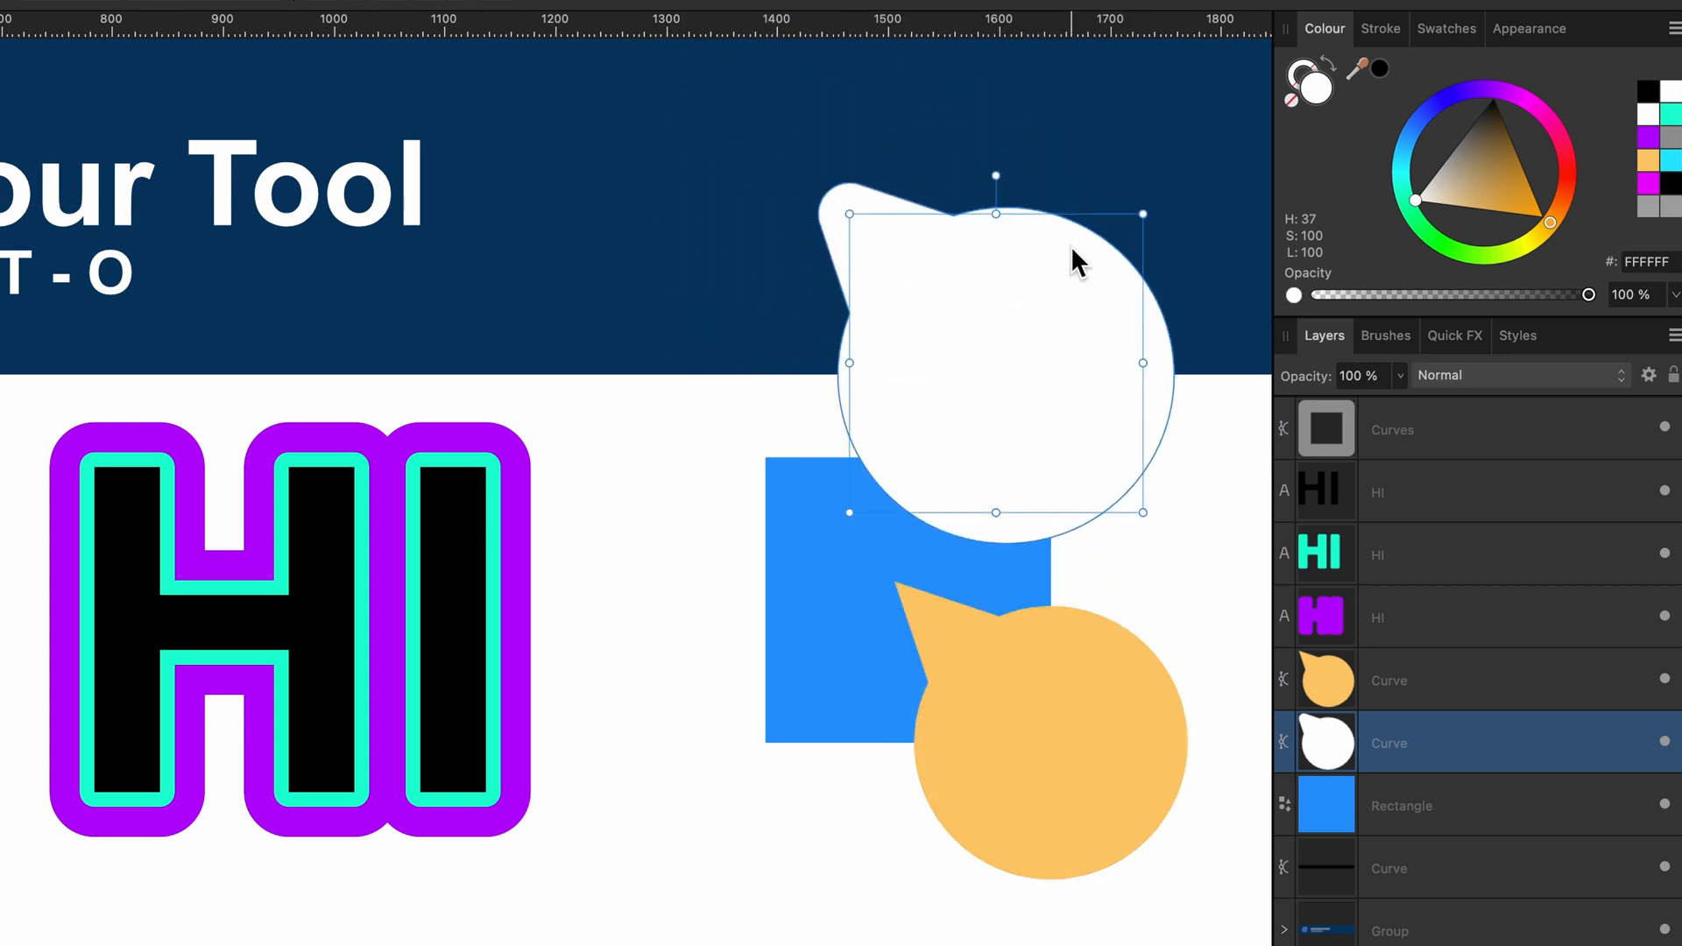
key("super+z")
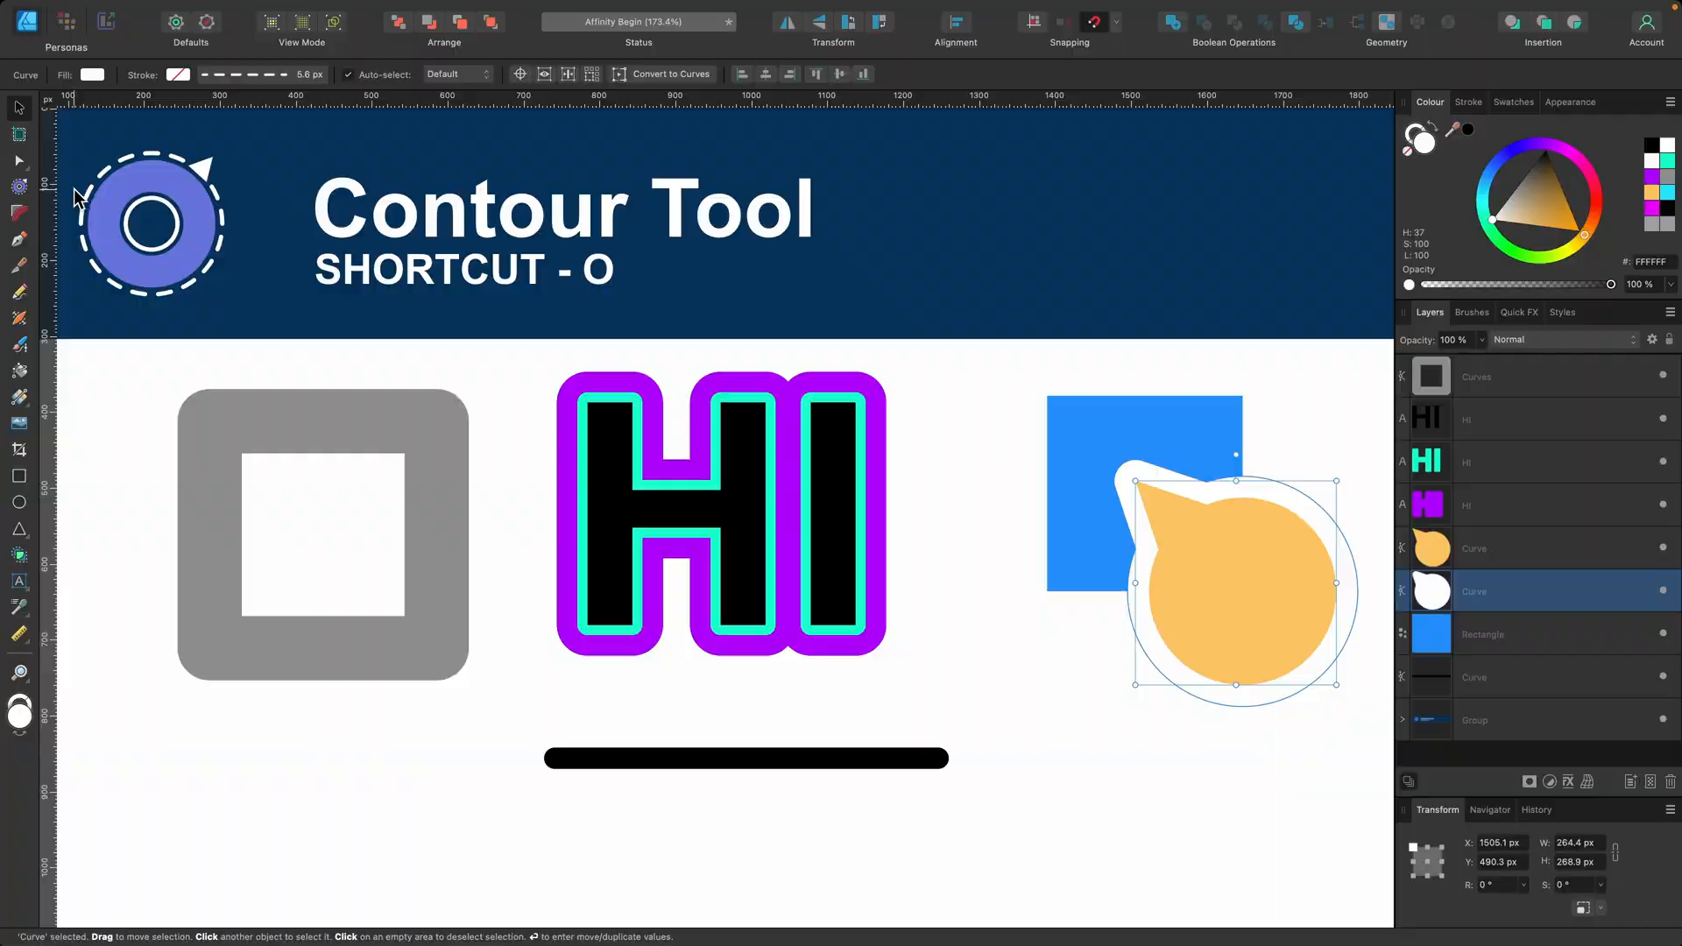
Step: Try the mitre and bevel contour types on the white border around the orange shape, and restore the round type
left_click(19, 186)
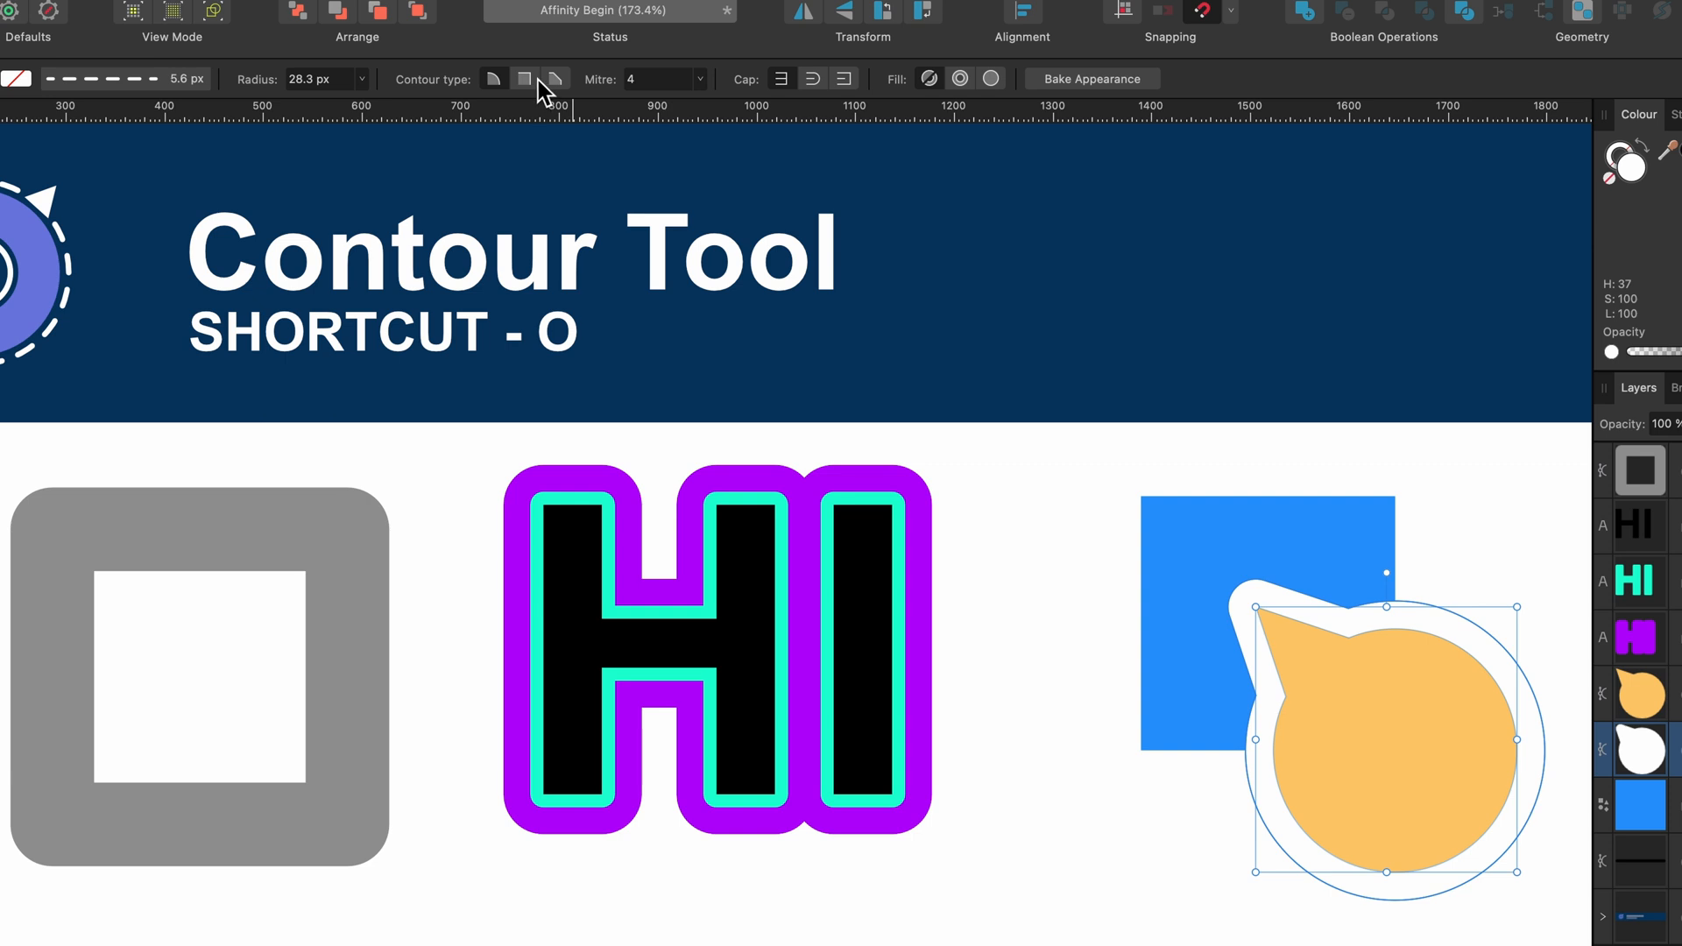
left_click(531, 79)
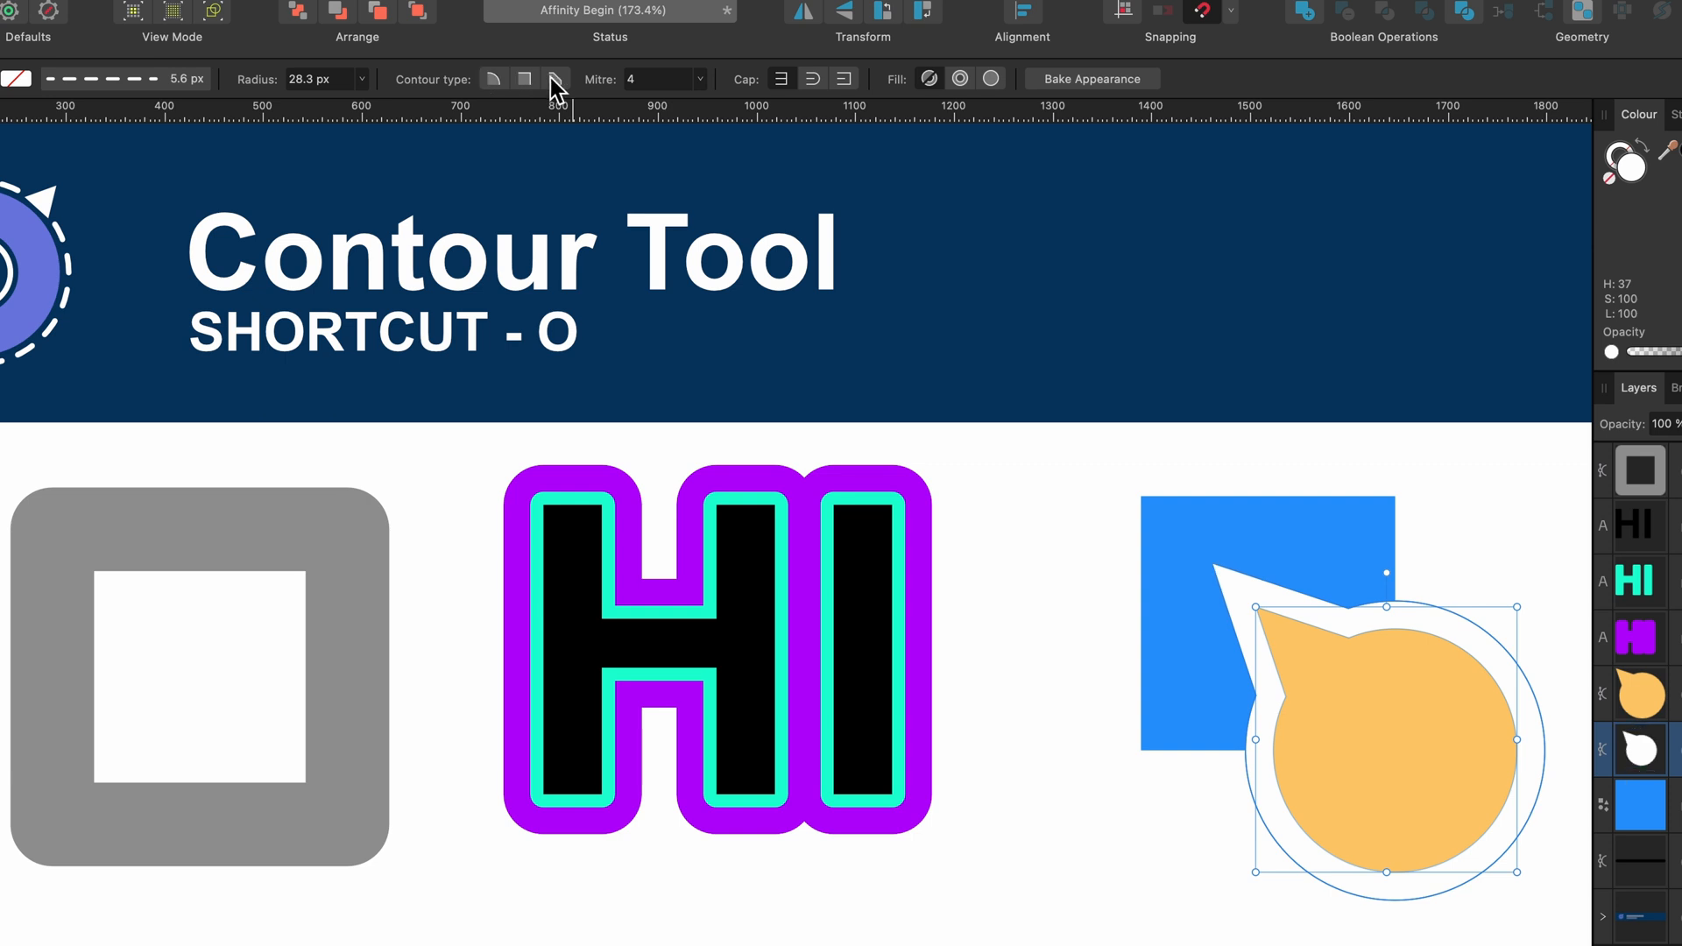
left_click(552, 79)
left_click(499, 79)
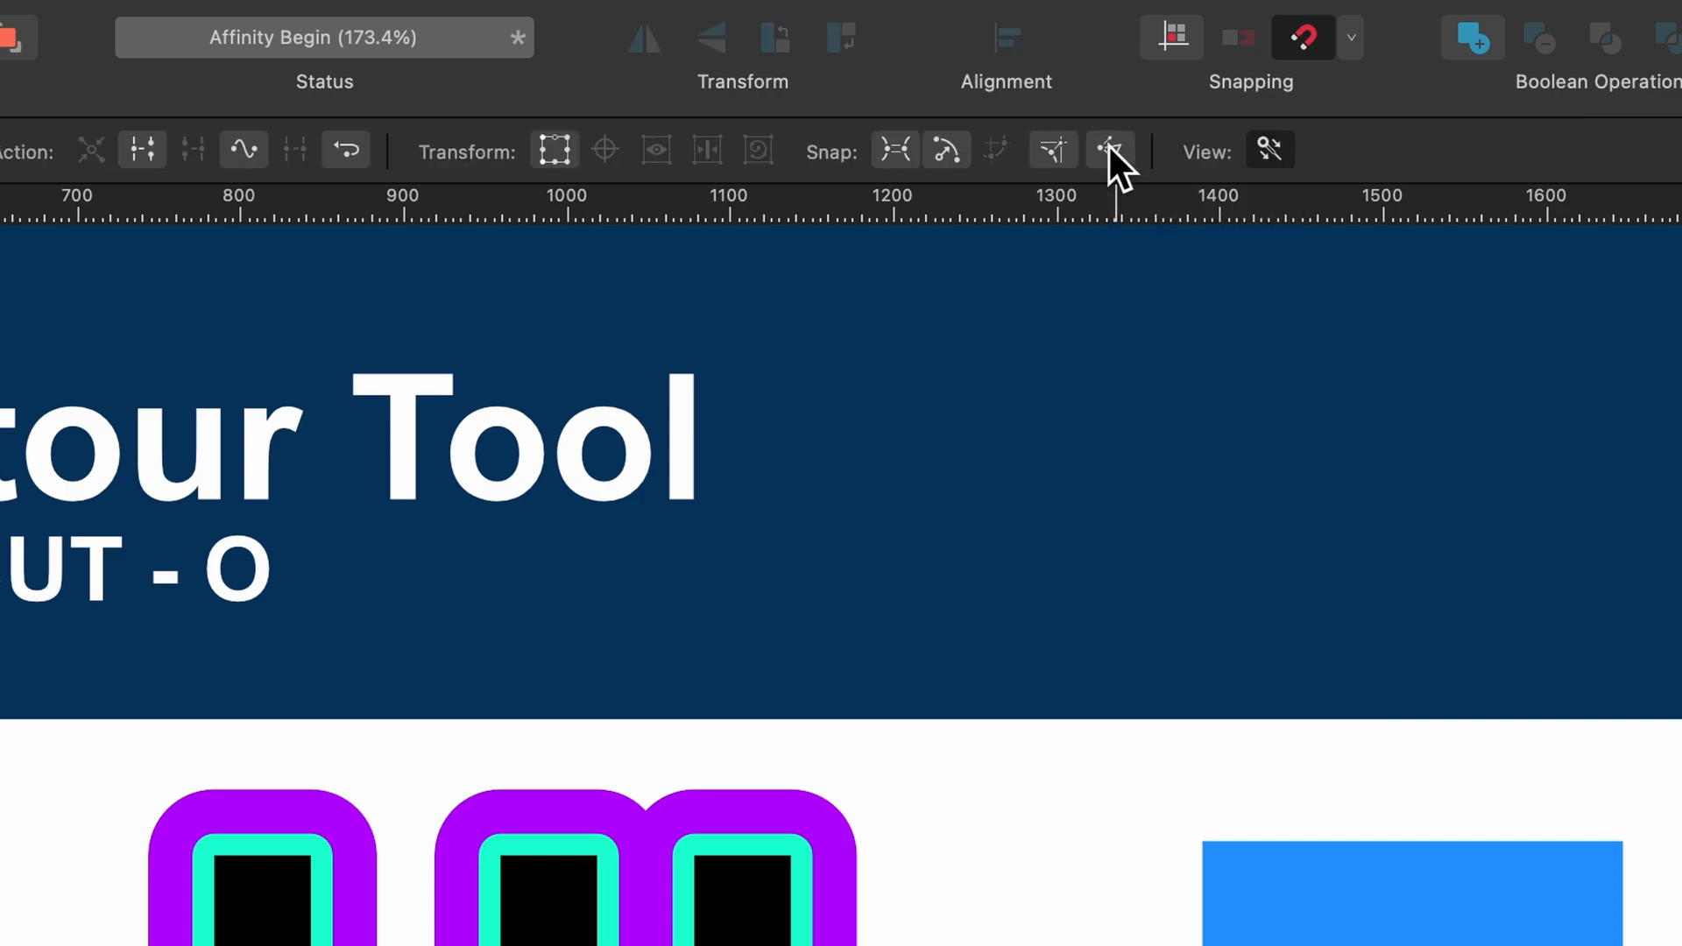
Step: Bake the white border's contour into a plain curve and subtract it from the blue rectangle
left_click(1108, 145)
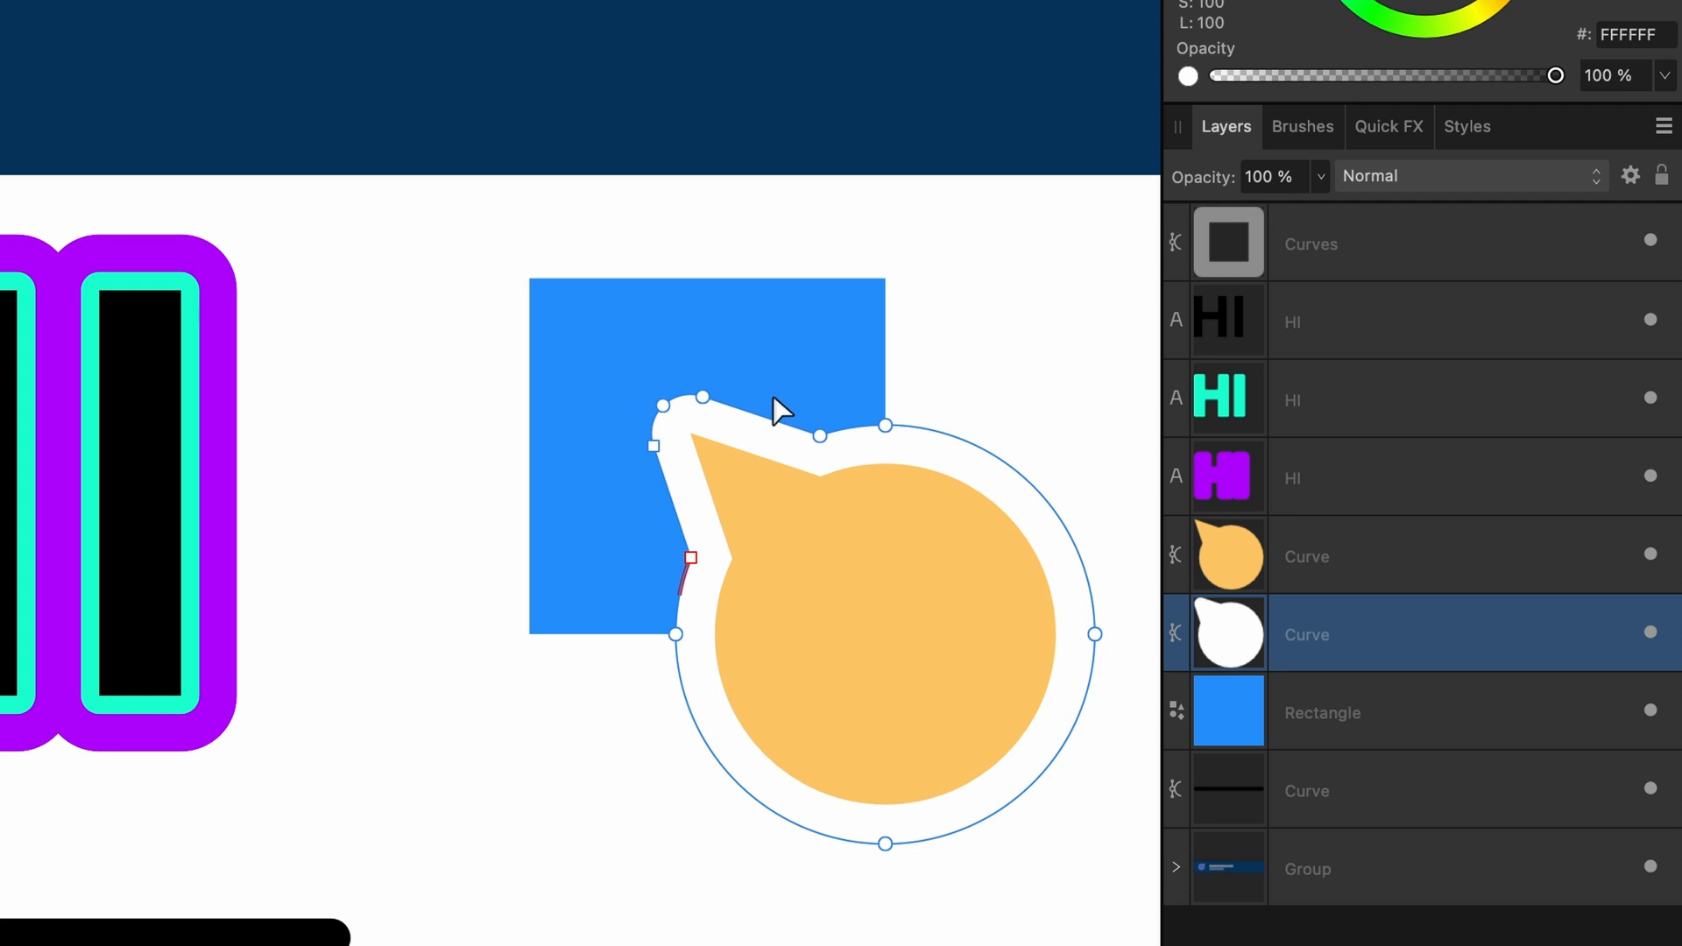
left_click(772, 346, "shift")
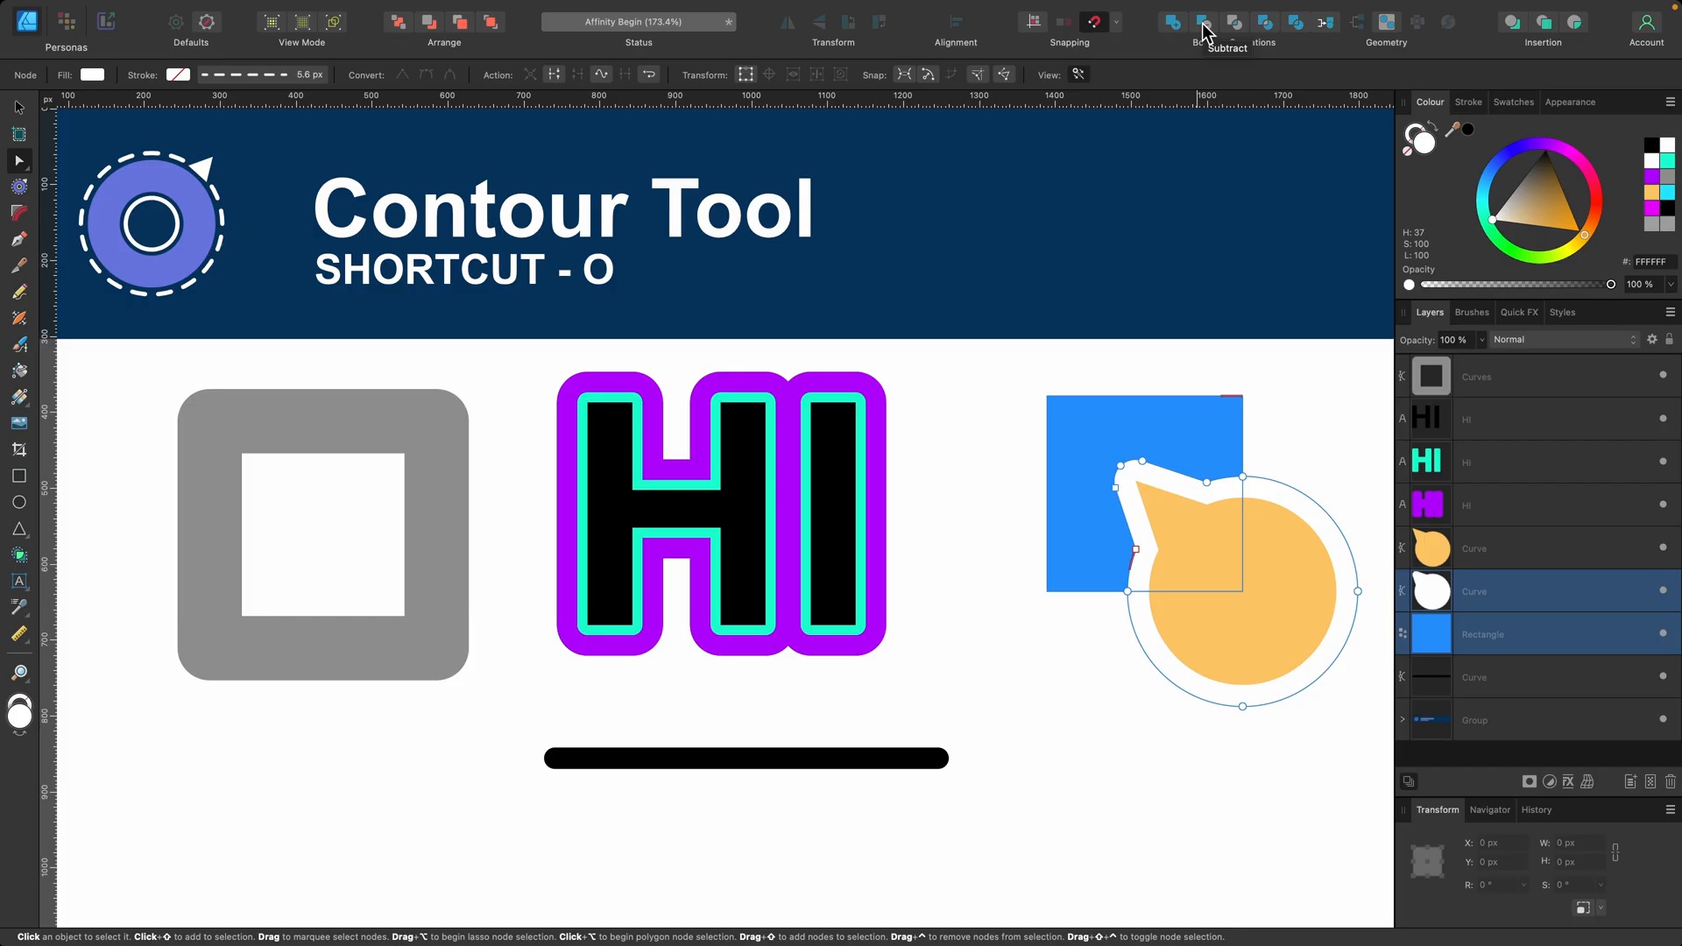
left_click(1205, 26)
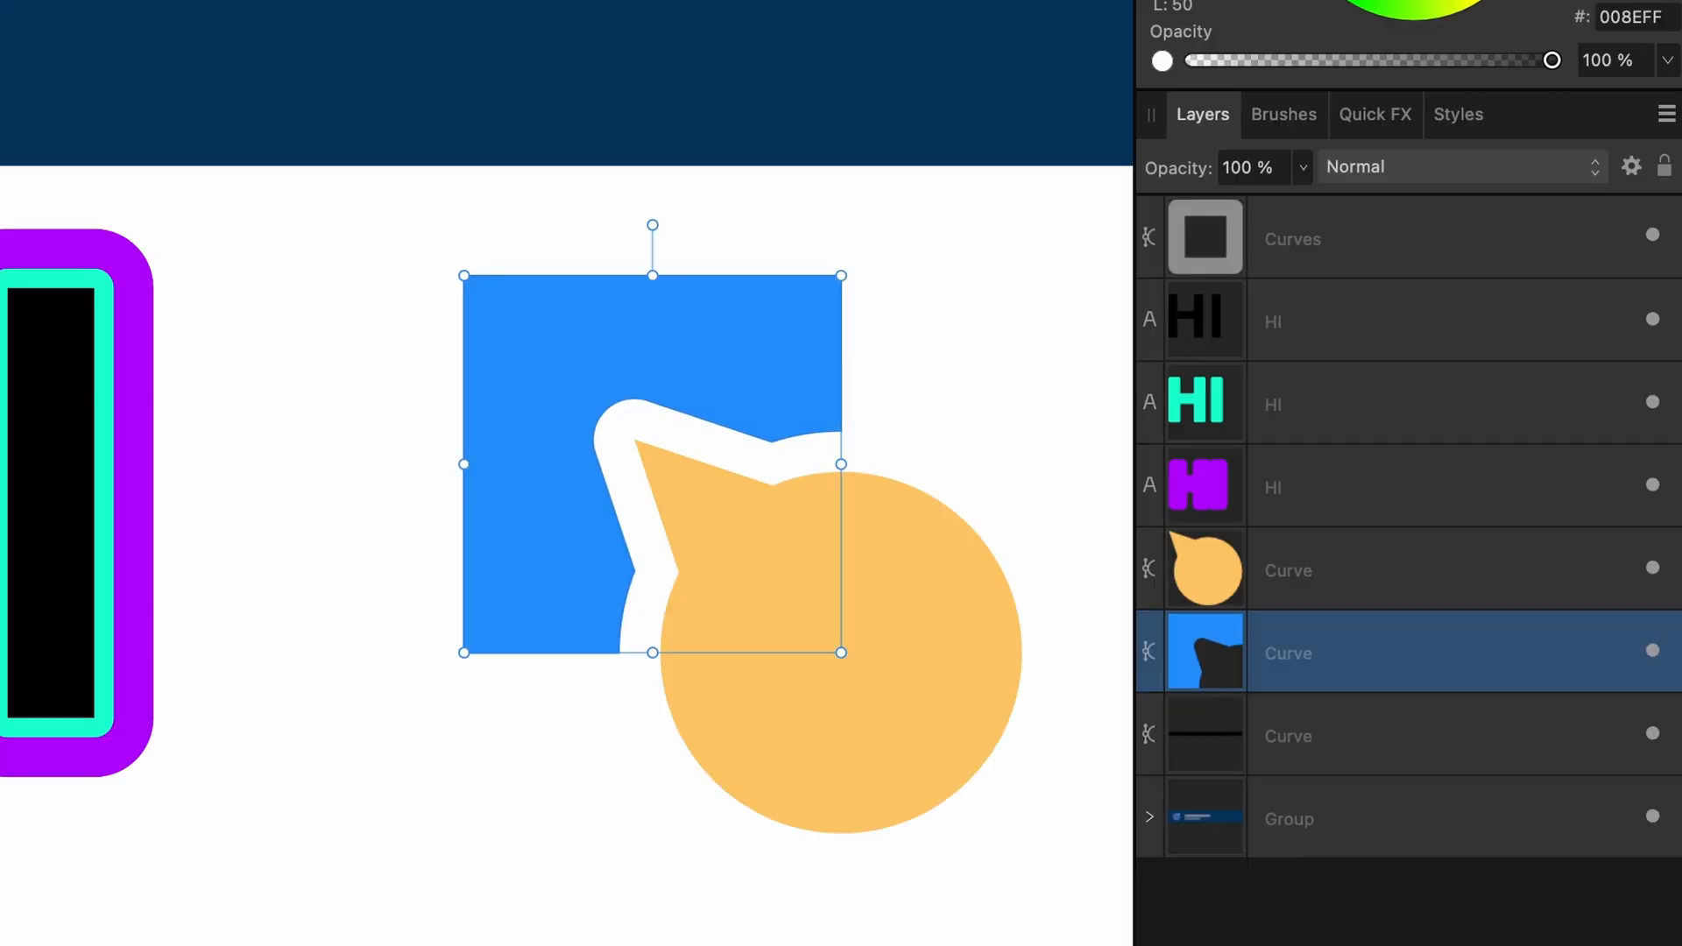
Step: Select the orange pointed circle and try moving it away from the cut-out in the blue shape
key("Escape")
left_click(808, 603)
left_click_drag(808, 602, 770, 629)
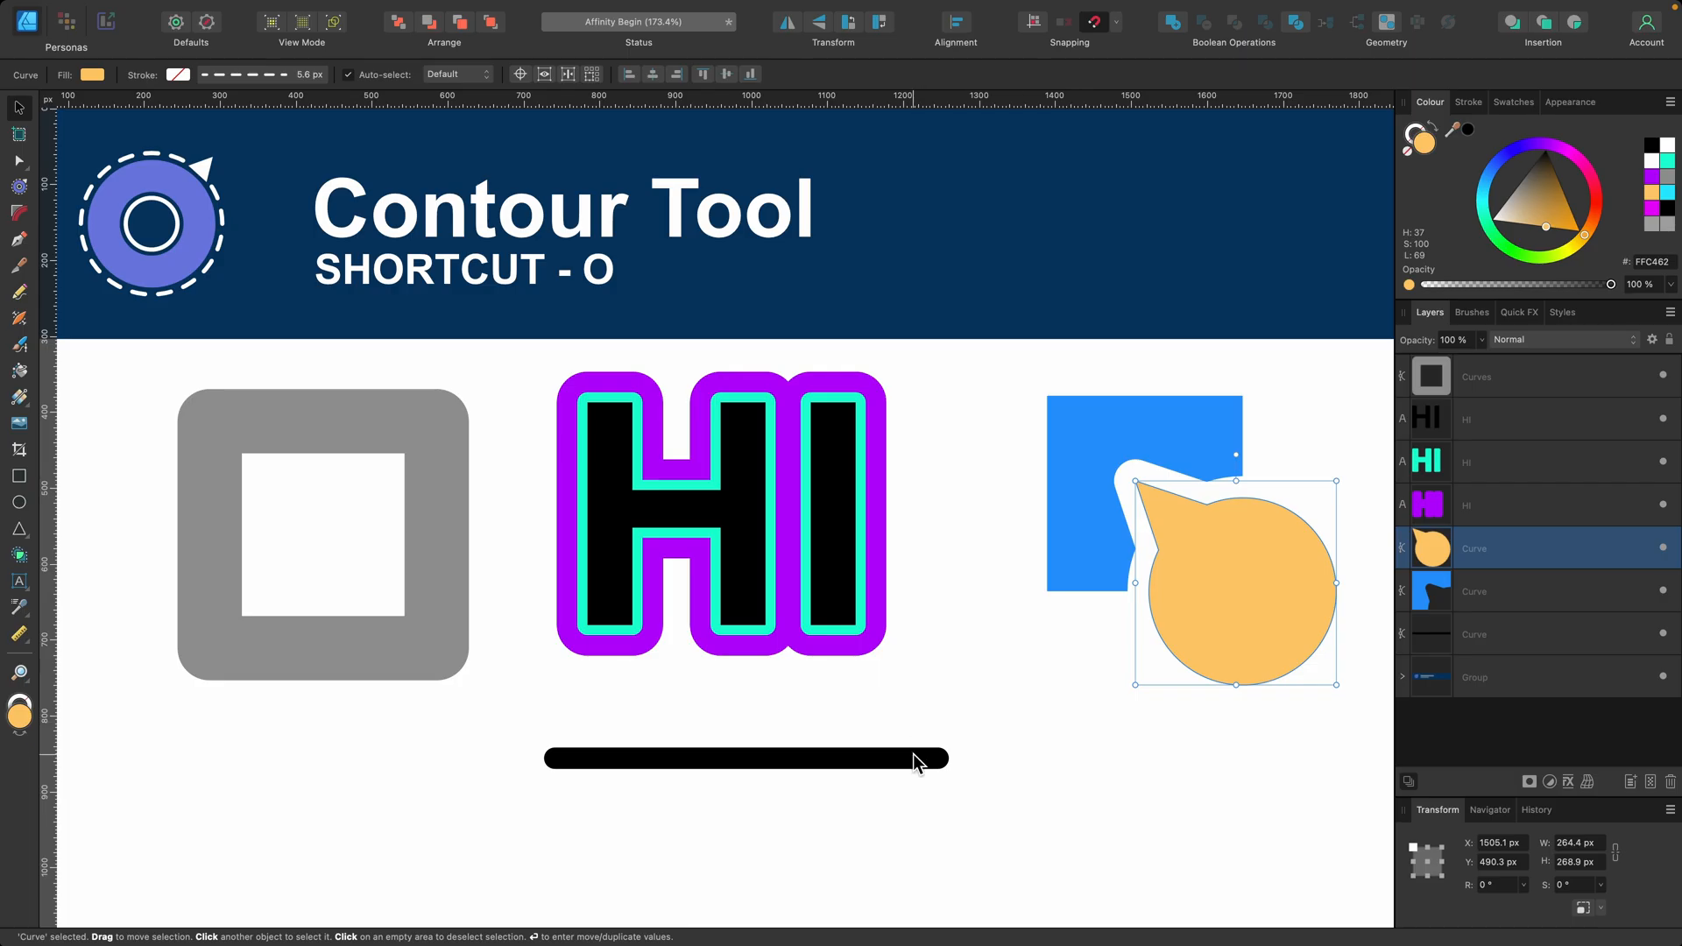
Step: Move the black line below the HI text slightly up and right, to about X 783 px, Y 832 px
left_click(913, 757)
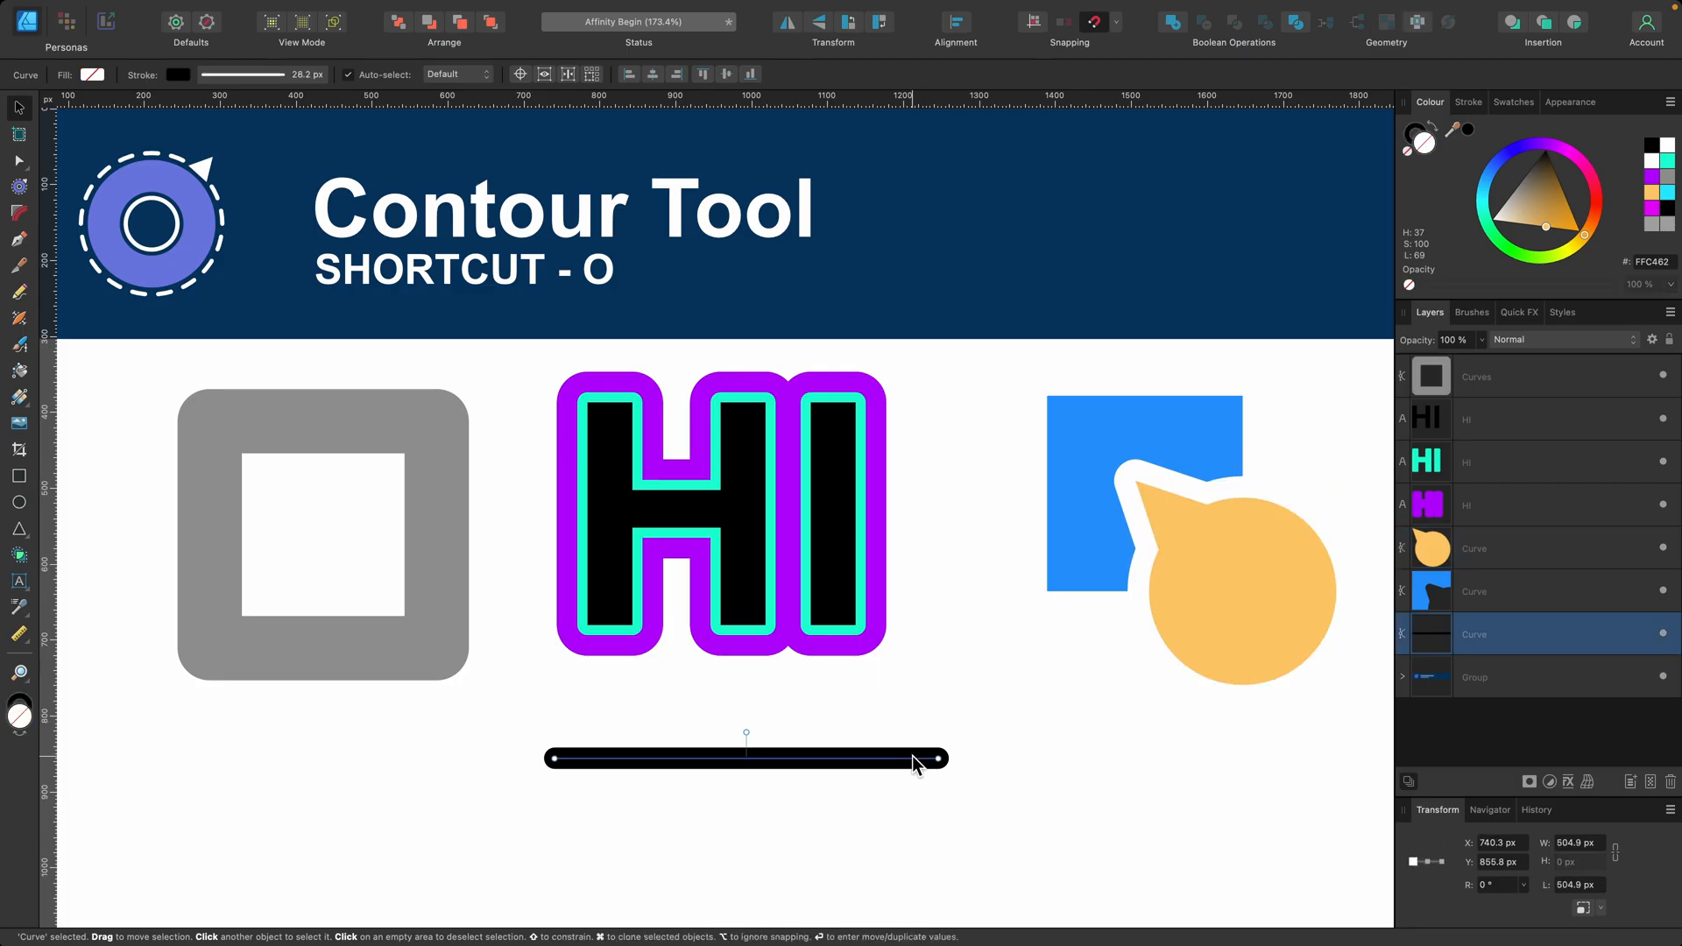
left_click_drag(903, 765, 936, 749)
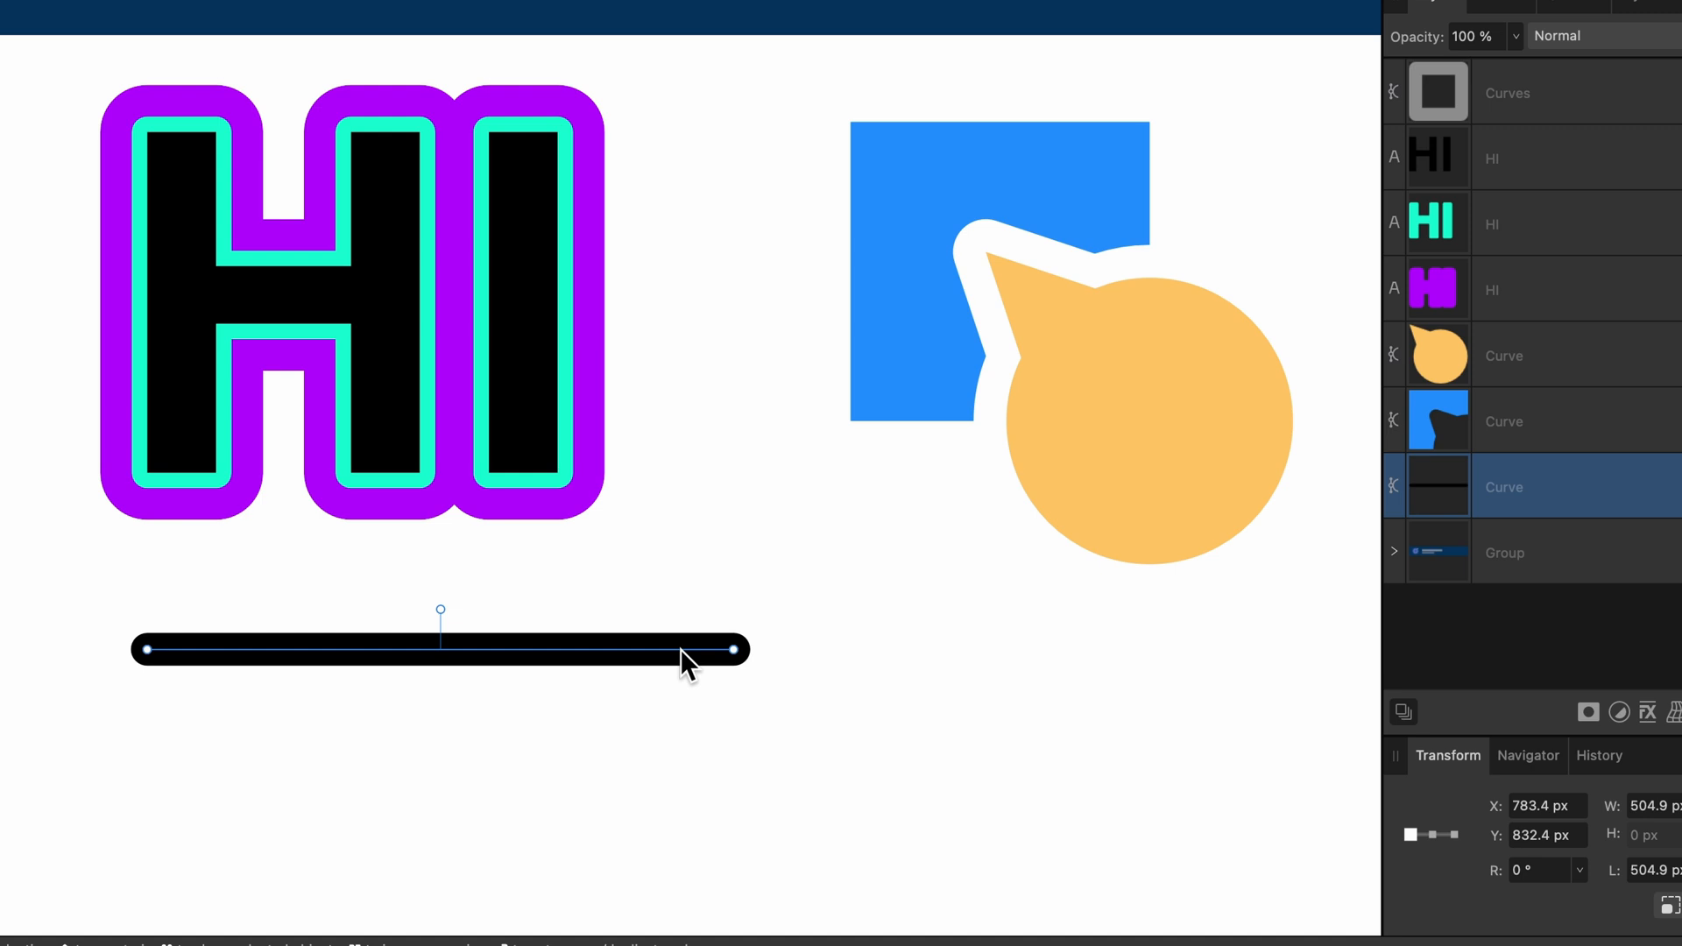
Step: Try bending the black line with the Node tool, and undo the bend
key("a")
left_click_drag(517, 650, 536, 600)
key("super+z")
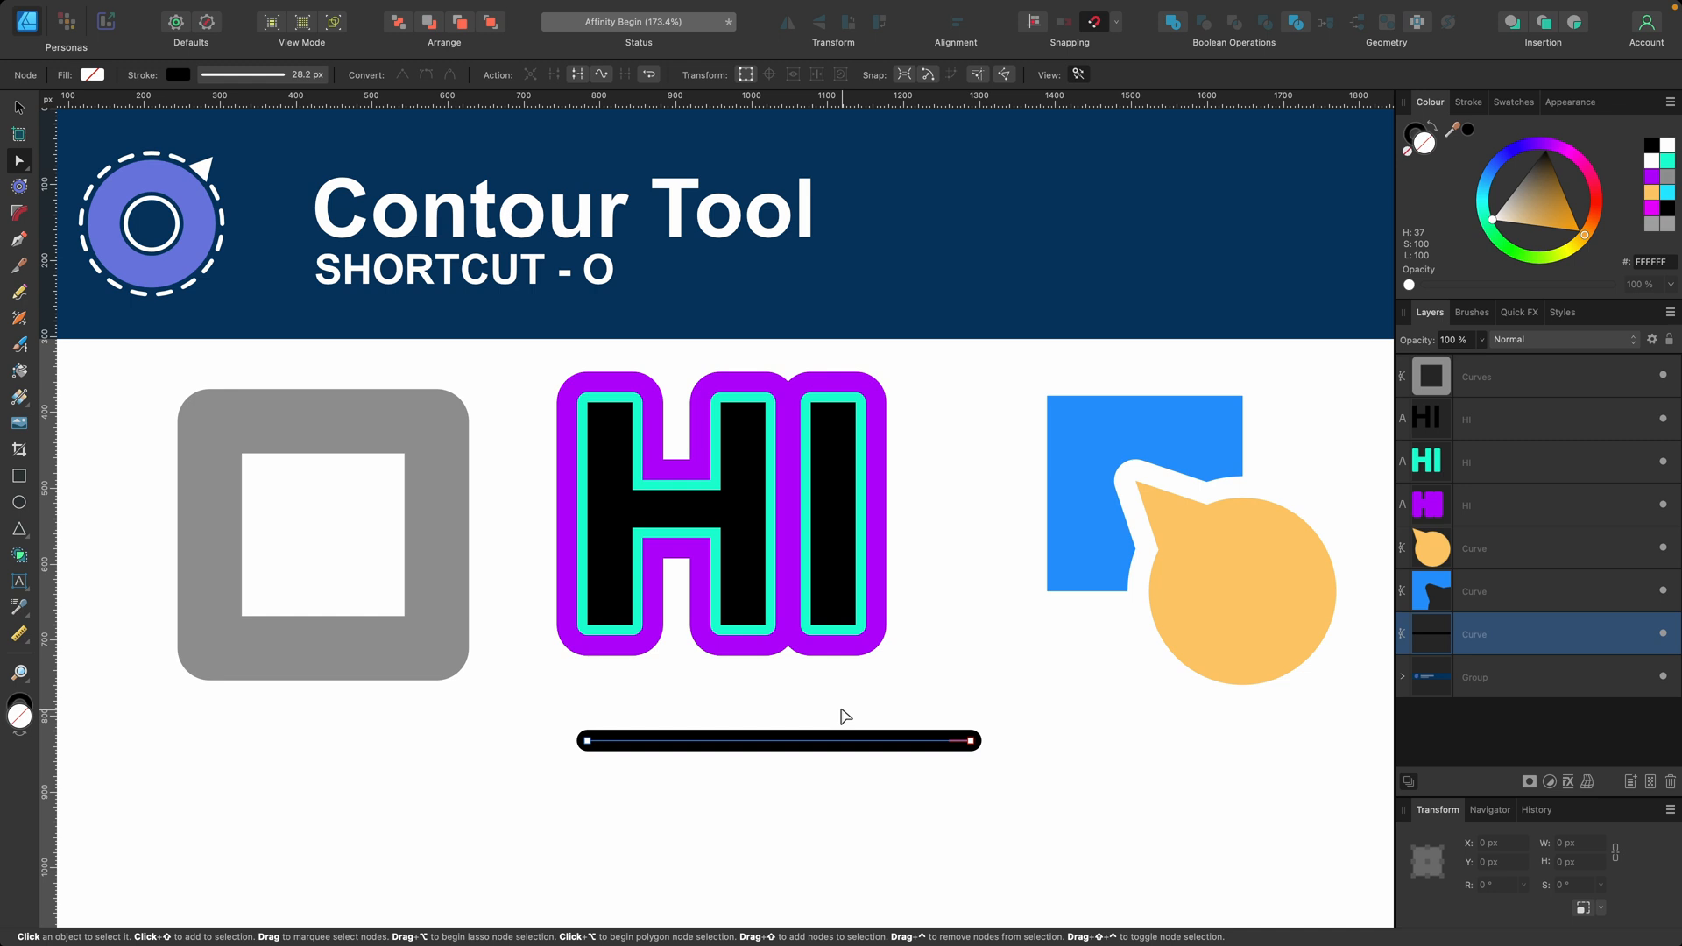
Step: Contour the black line outward with a radius of about 72.3 px and give the contour round caps
key("o")
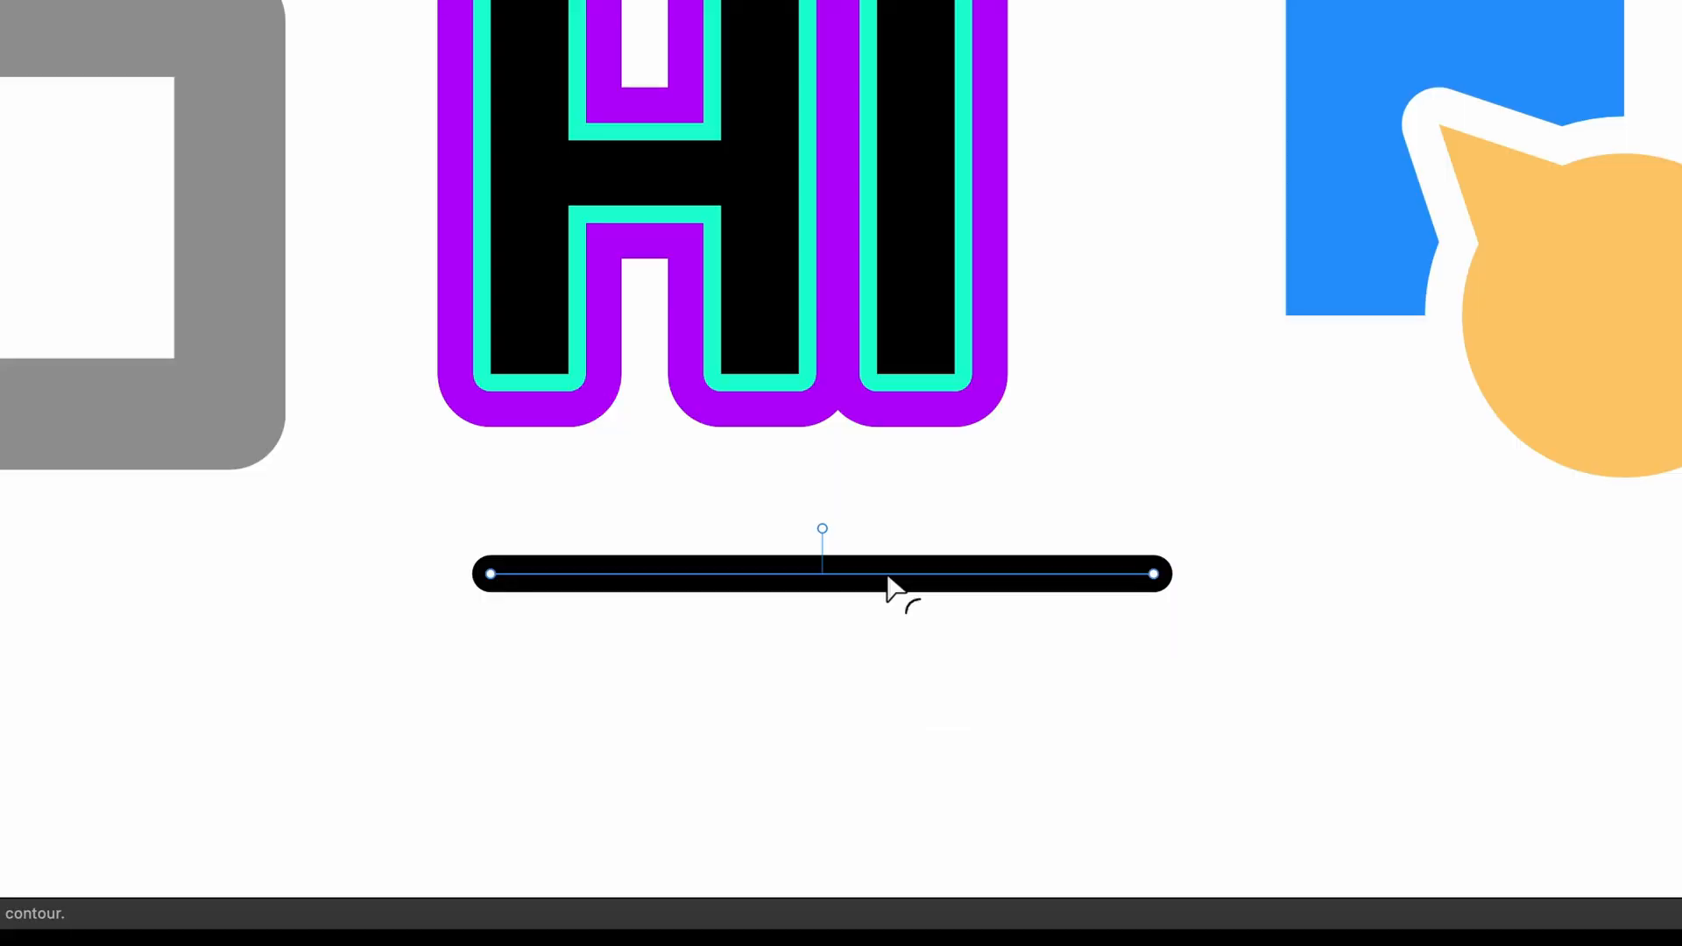
left_click_drag(887, 578, 982, 488)
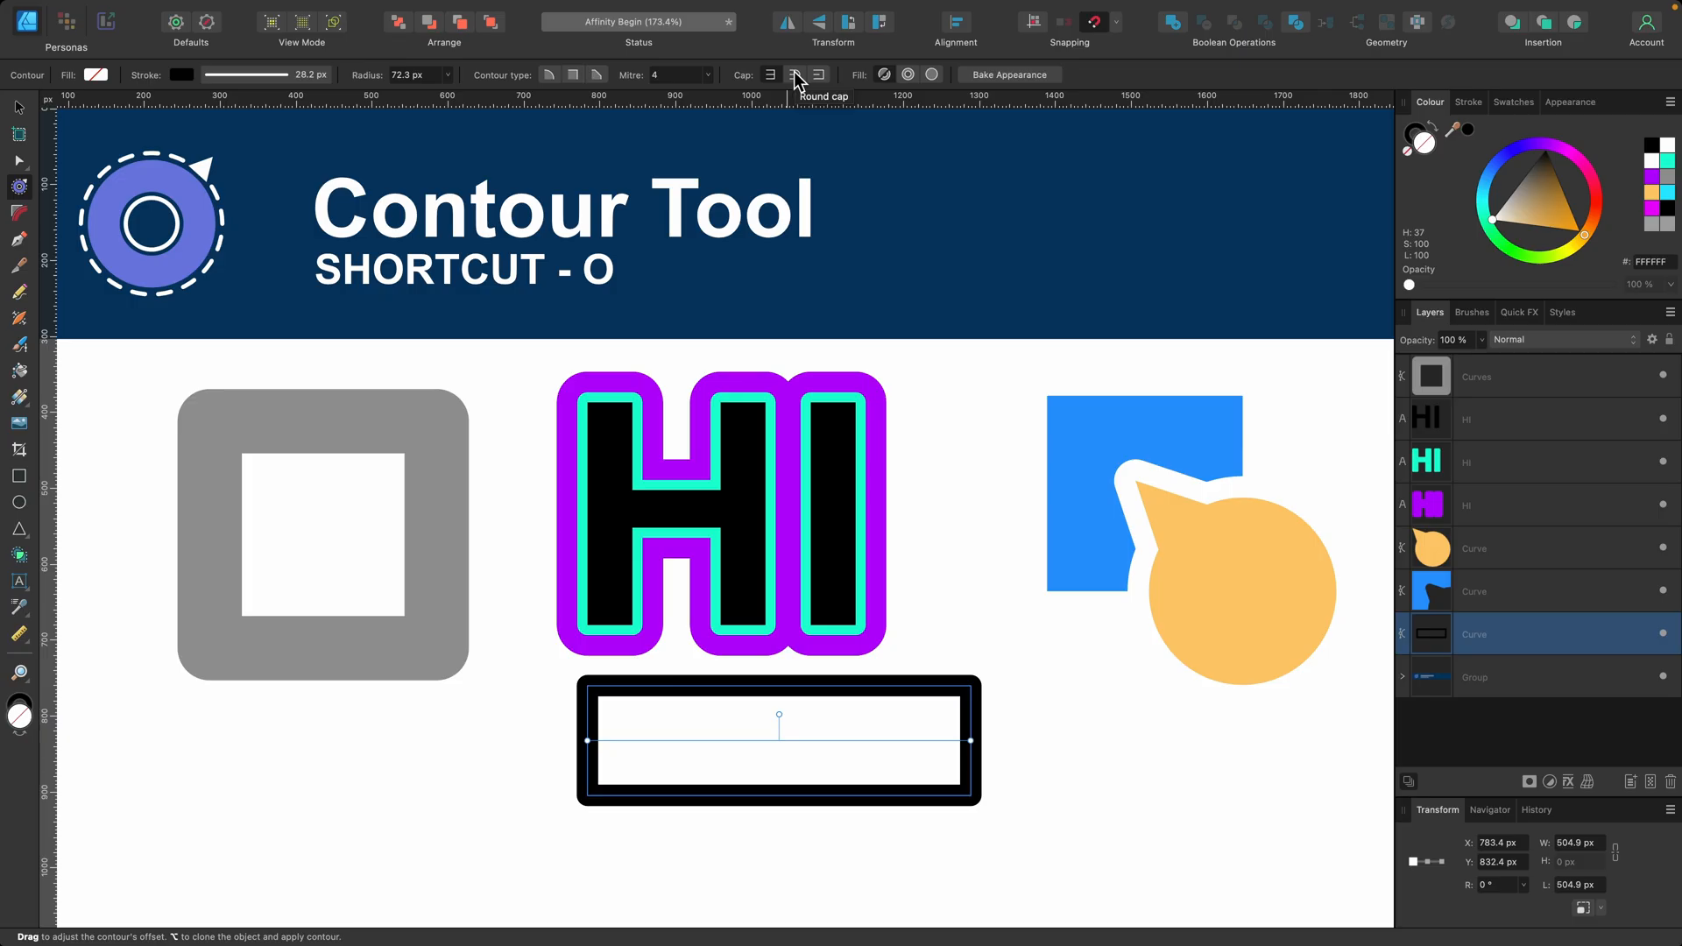
left_click(795, 76)
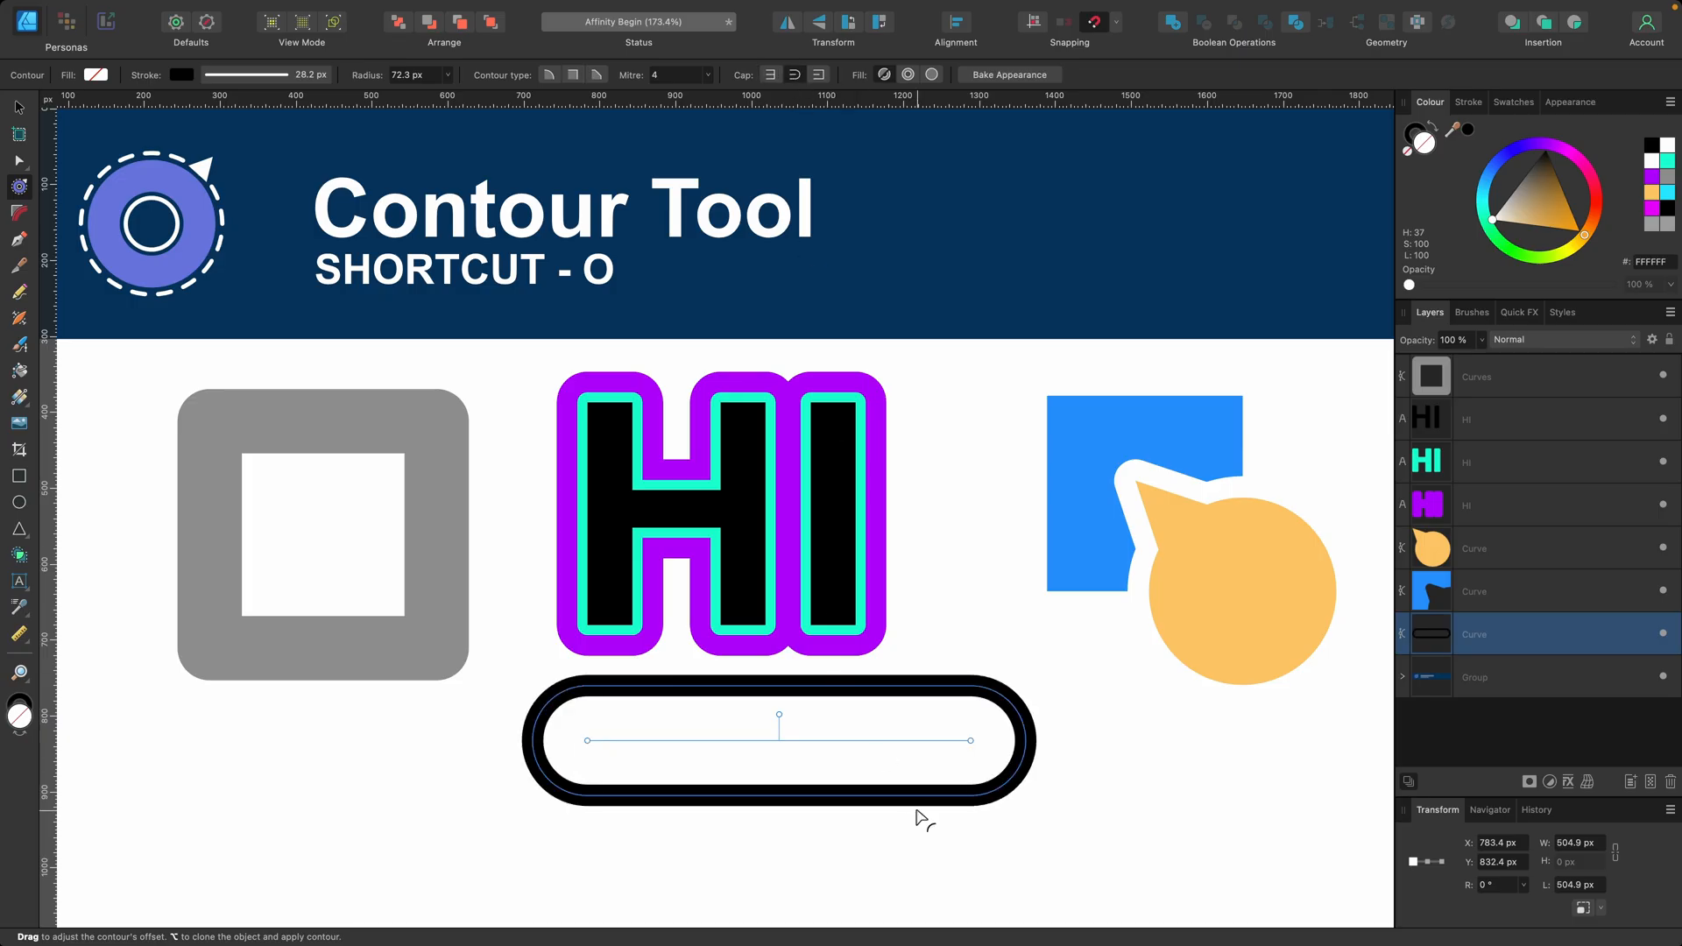